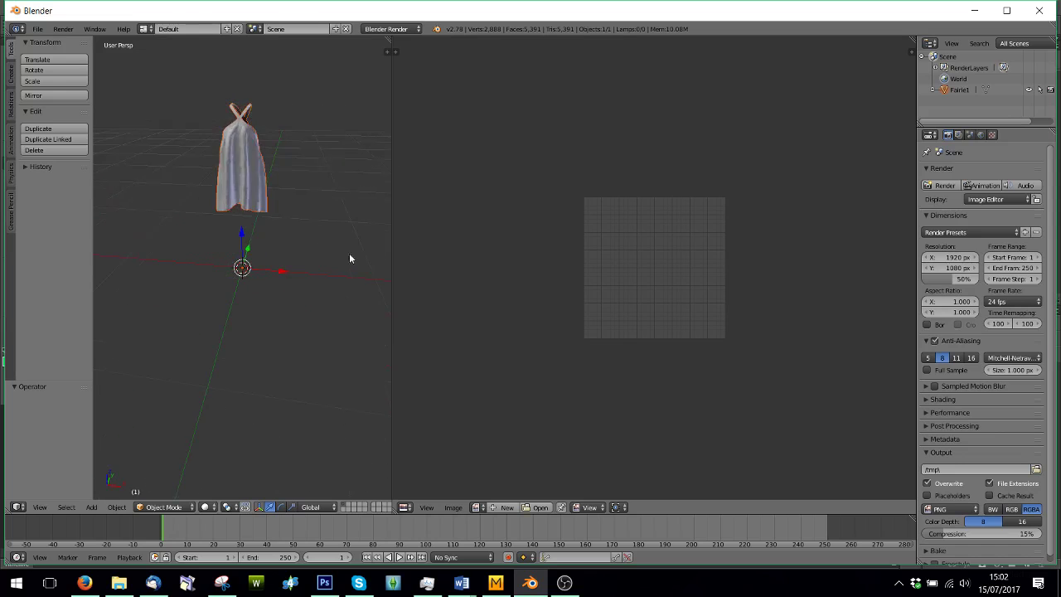
Widen the 3D viewport and frame the whole dress mesh in it for inspection.
{"action": "scroll", "coordinate": [284, 276], "scroll_direction": "up", "scroll_amount": 4}
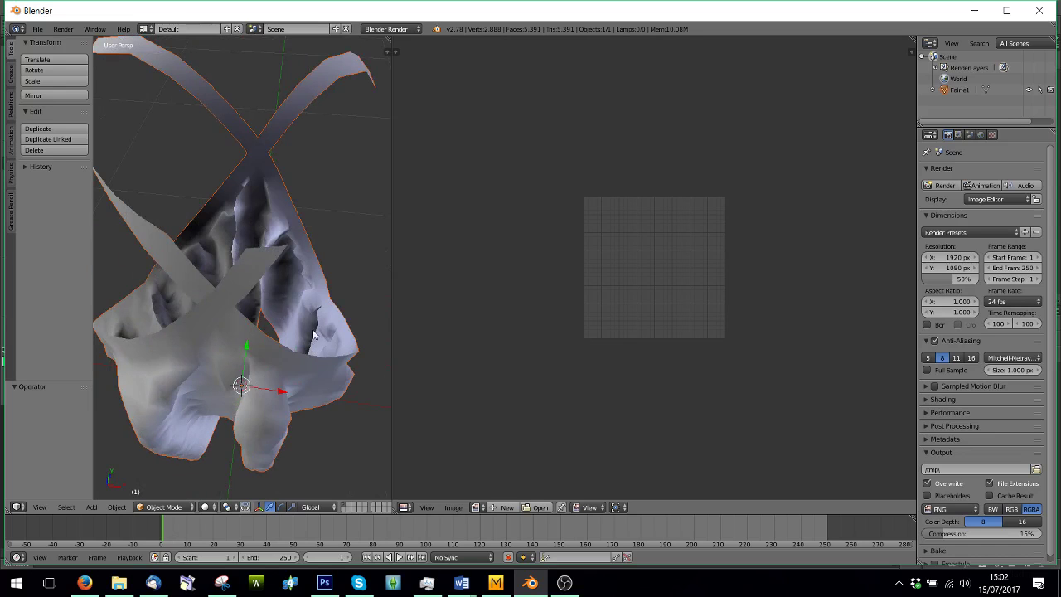
{"action": "middle_click_drag", "start_coordinate": [313, 334], "coordinate": [331, 256]}
{"action": "scroll", "coordinate": [238, 265], "scroll_direction": "down", "scroll_amount": 7}
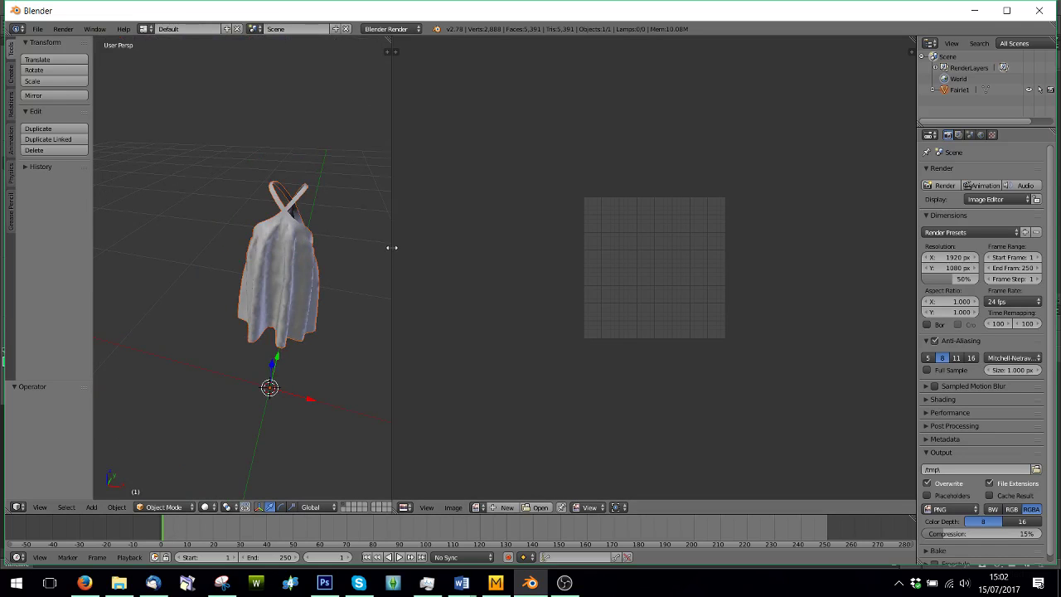
{"action": "left_click_drag", "start_coordinate": [391, 249], "coordinate": [635, 257]}
{"action": "scroll", "coordinate": [408, 319], "scroll_direction": "up", "scroll_amount": 2}
{"action": "middle_click_drag", "start_coordinate": [407, 325], "coordinate": [448, 311]}
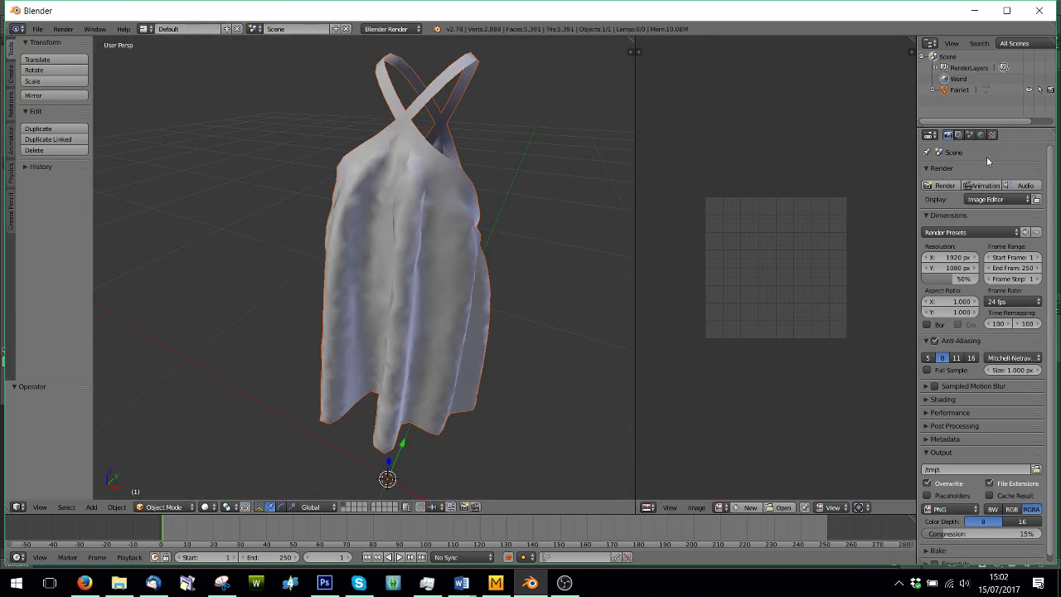
Add a Solidify modifier to the dress and set its thickness to 0.0030.
{"action": "left_click", "coordinate": [981, 135]}
{"action": "right_click", "coordinate": [473, 254]}
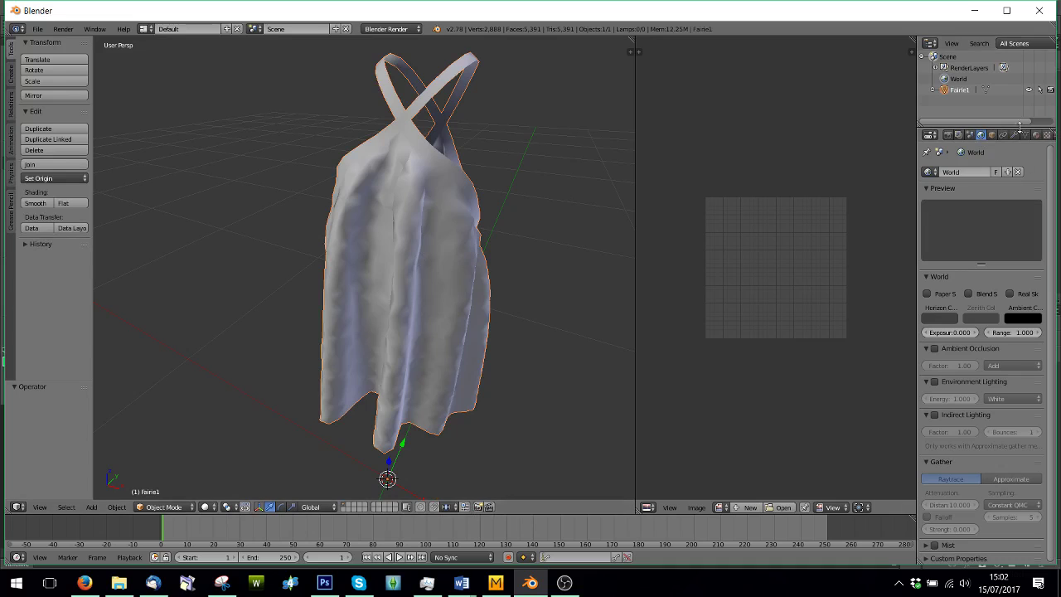
{"action": "left_click", "coordinate": [1015, 134]}
{"action": "left_click", "coordinate": [967, 171]}
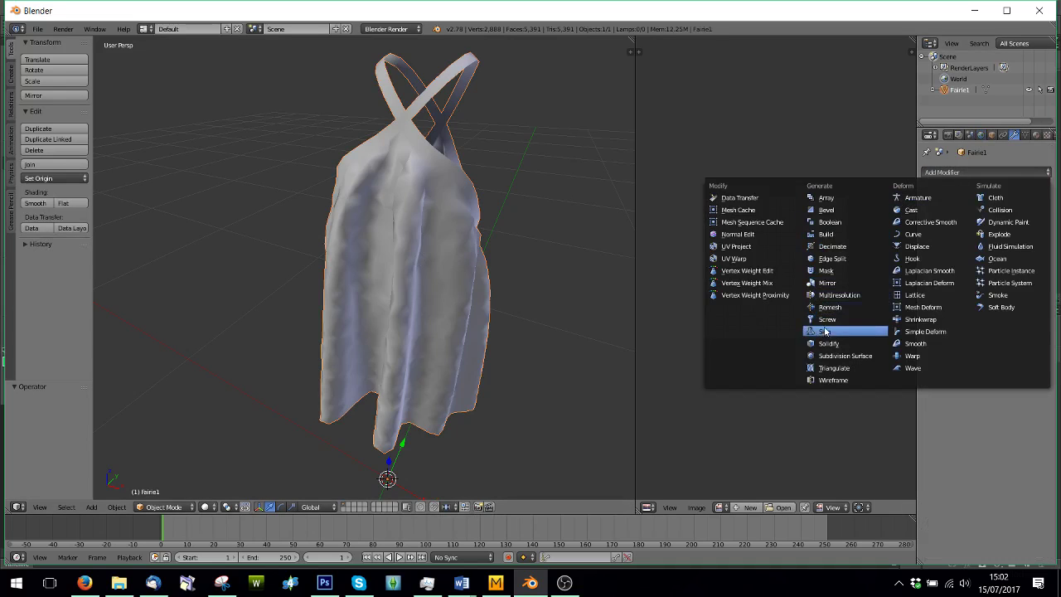
{"action": "left_click", "coordinate": [829, 344]}
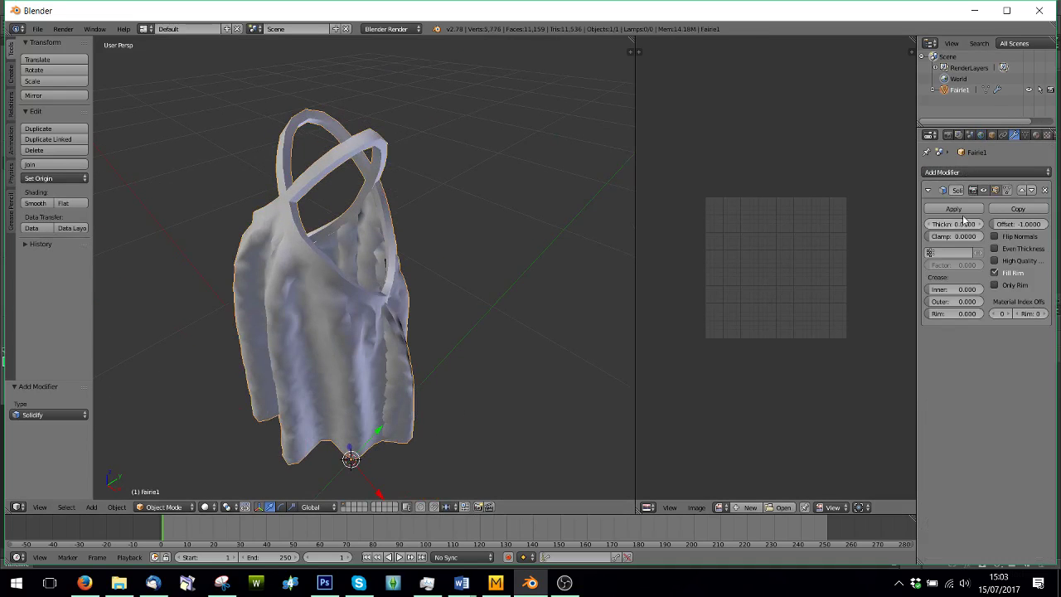
{"action": "left_click_drag", "start_coordinate": [965, 224], "coordinate": [946, 224]}
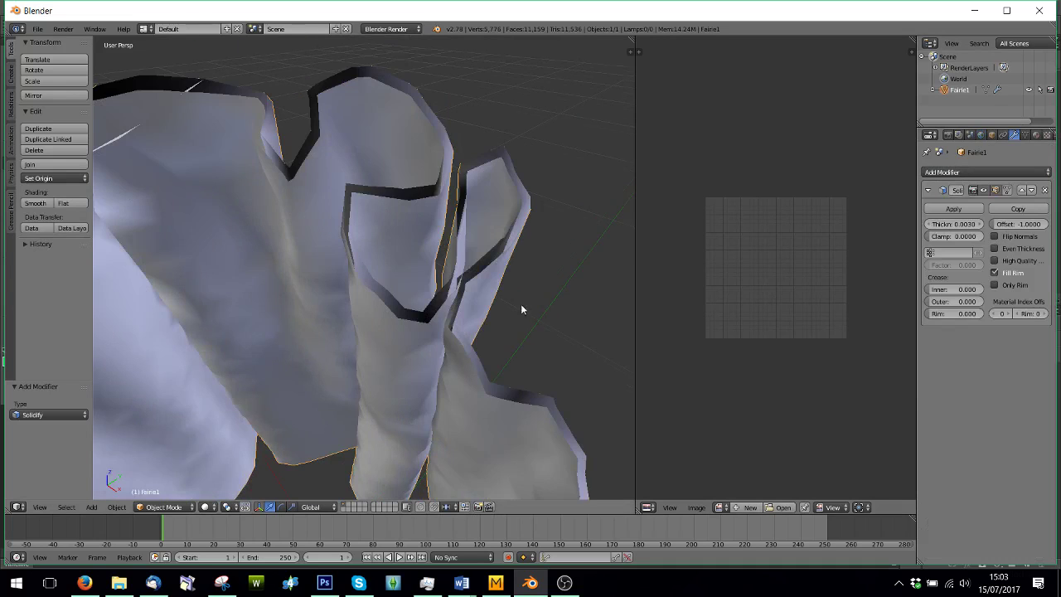
Apply the Solidify modifier to the dress and set its shading to smooth.
{"action": "middle_click_drag", "start_coordinate": [521, 309], "coordinate": [476, 284]}
{"action": "scroll", "coordinate": [485, 232], "scroll_direction": "down", "scroll_amount": 5}
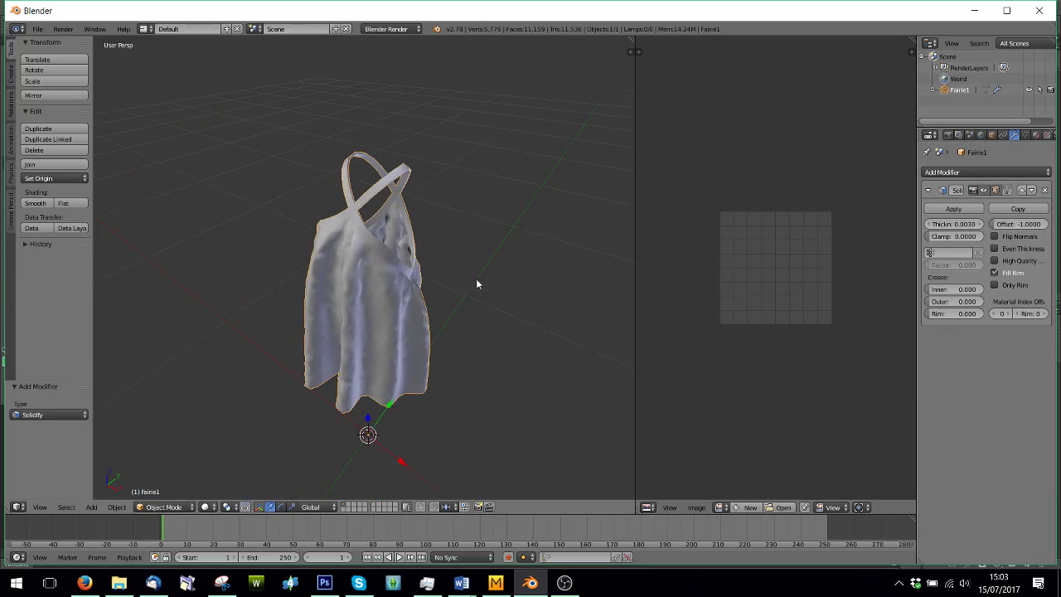
{"action": "left_click", "coordinate": [953, 208]}
{"action": "middle_click_drag", "start_coordinate": [498, 332], "coordinate": [415, 340]}
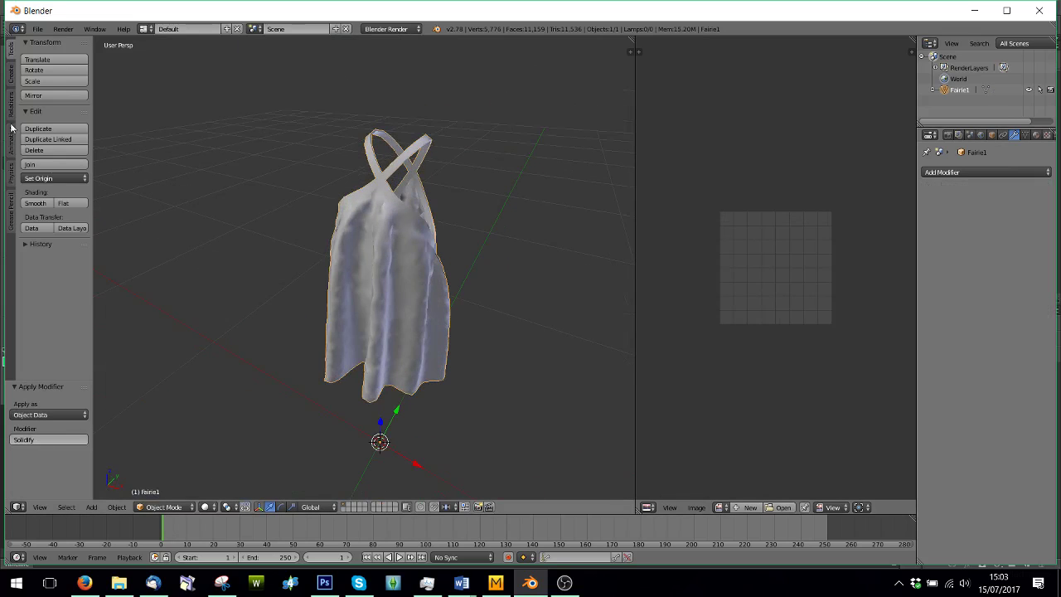
{"action": "left_click", "coordinate": [33, 203]}
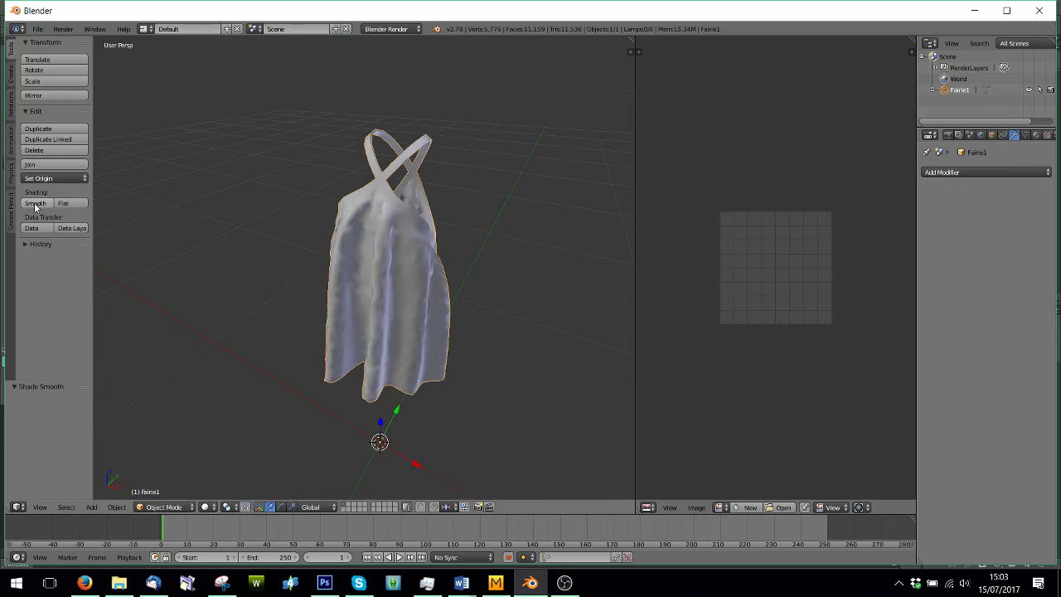
Export the dress in Wavefront OBJ format to the Desktop as untitled.obj.
{"action": "left_click", "coordinate": [37, 29]}
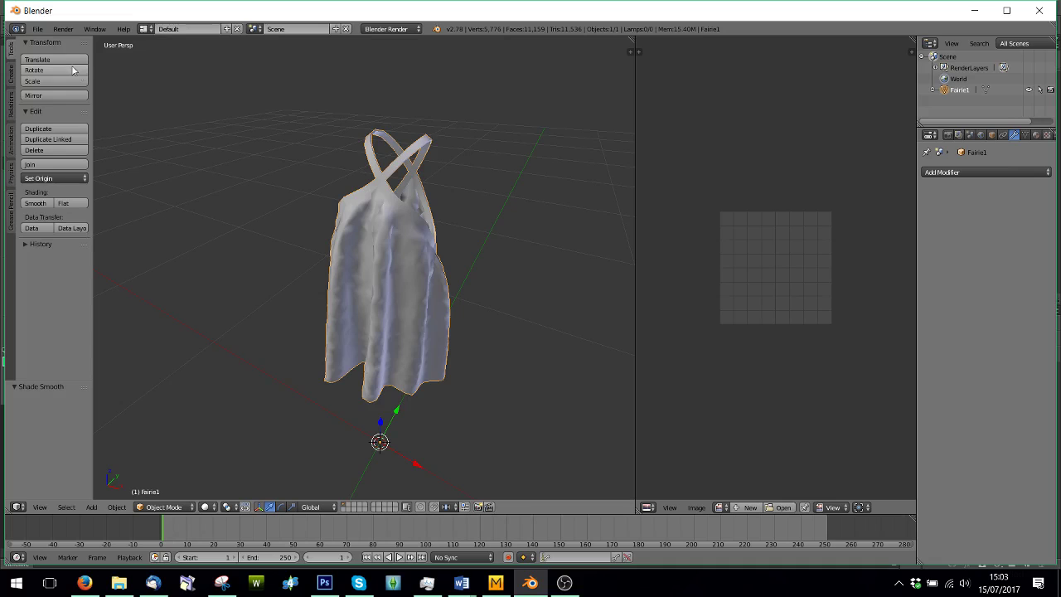
{"action": "left_click", "coordinate": [42, 32]}
{"action": "mouse_move", "coordinate": [49, 240]}
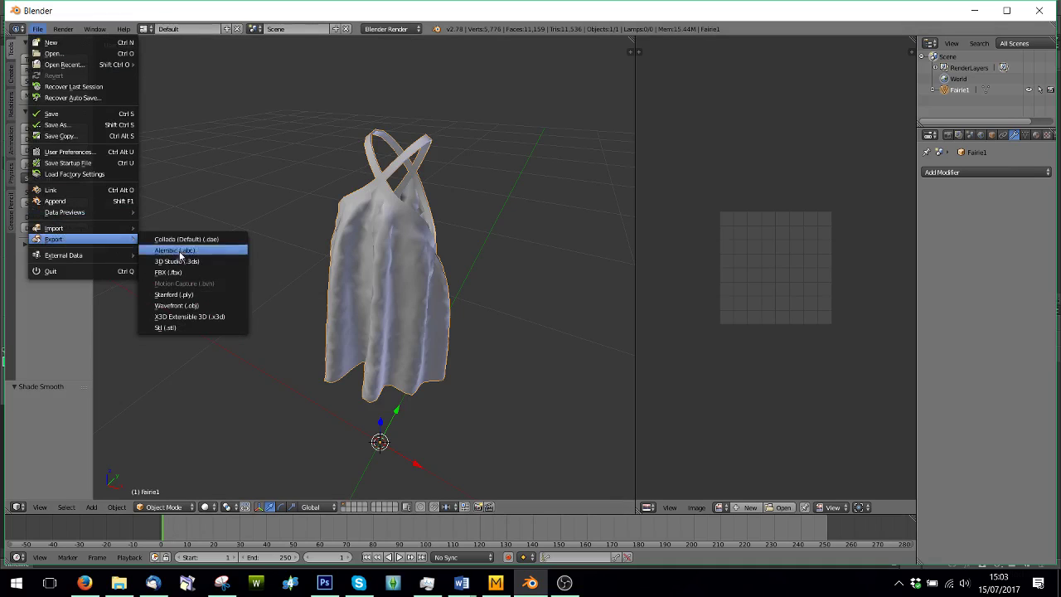
{"action": "left_click", "coordinate": [195, 305]}
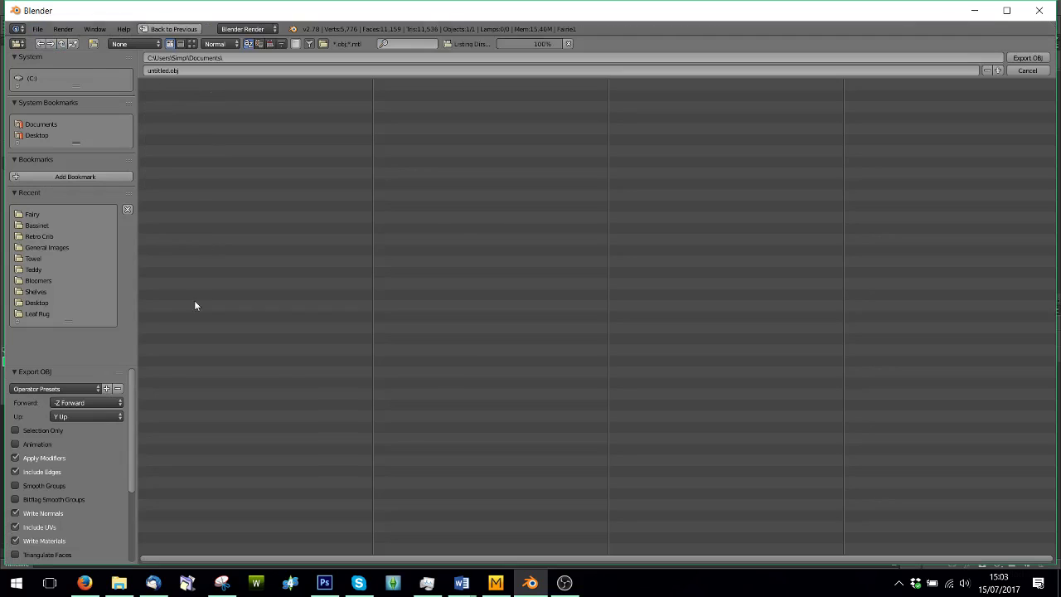
{"action": "left_click", "coordinate": [38, 135]}
{"action": "left_click", "coordinate": [175, 70]}
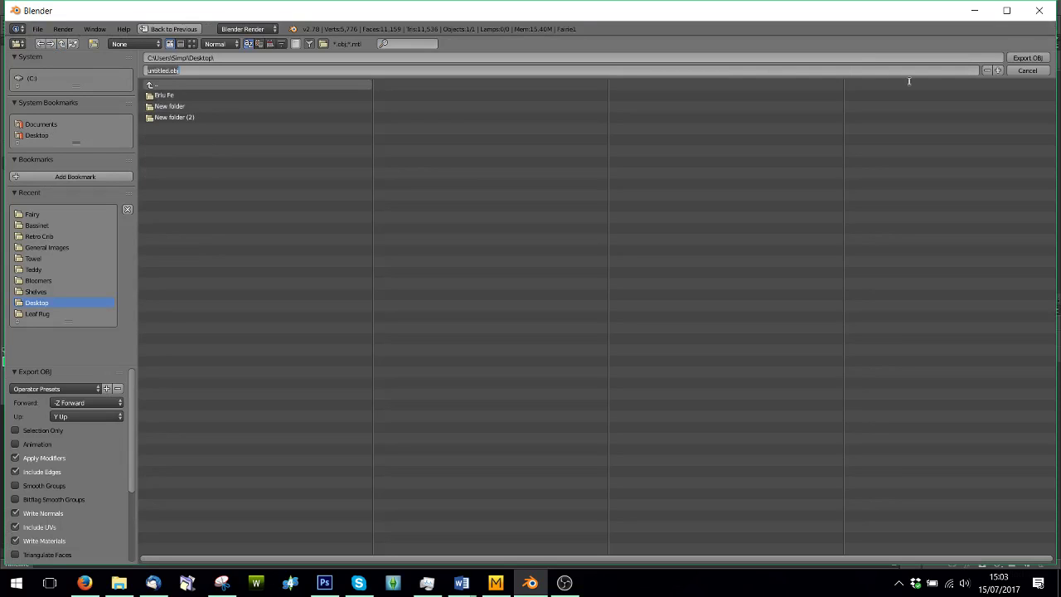
{"action": "left_click", "coordinate": [1026, 58]}
{"action": "left_click", "coordinate": [1026, 58]}
Start MilkShape 3D from the desktop and import the untitled OBJ file stored on the Desktop.
{"action": "left_click", "coordinate": [1057, 583]}
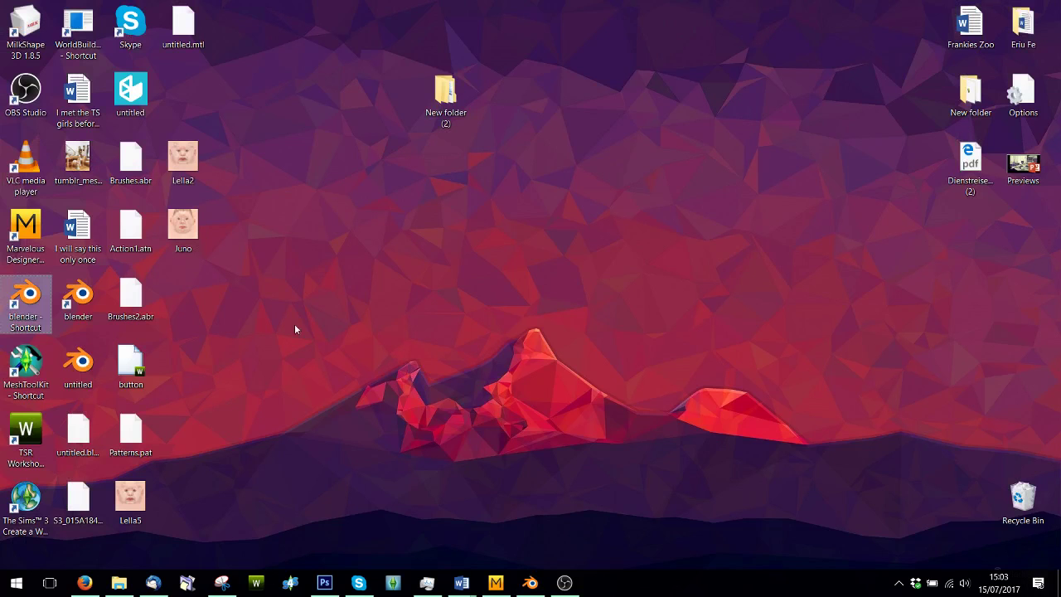
{"action": "double_click", "coordinate": [24, 29]}
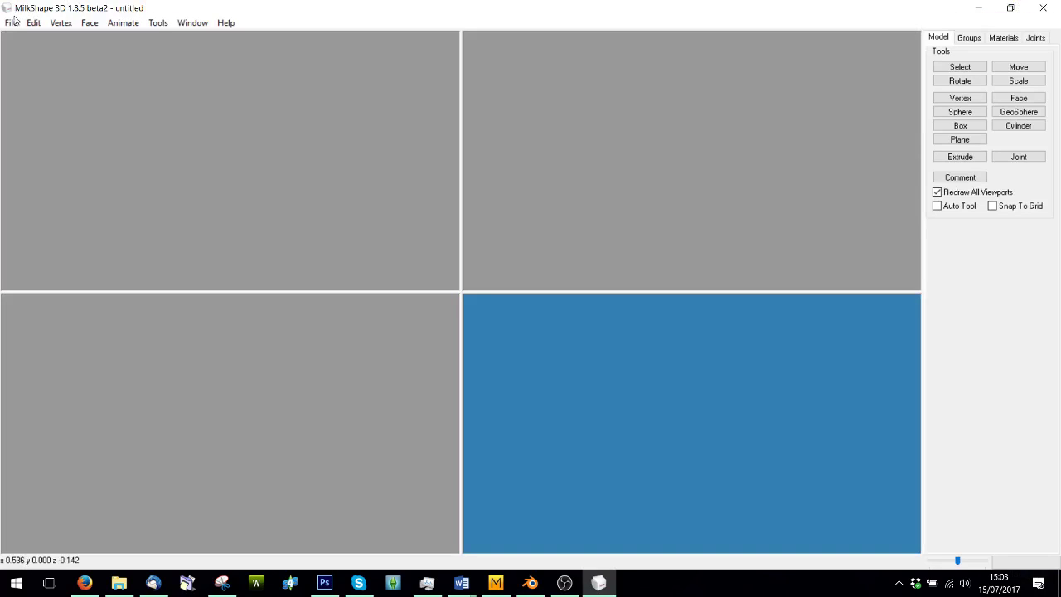
{"action": "left_click", "coordinate": [12, 23]}
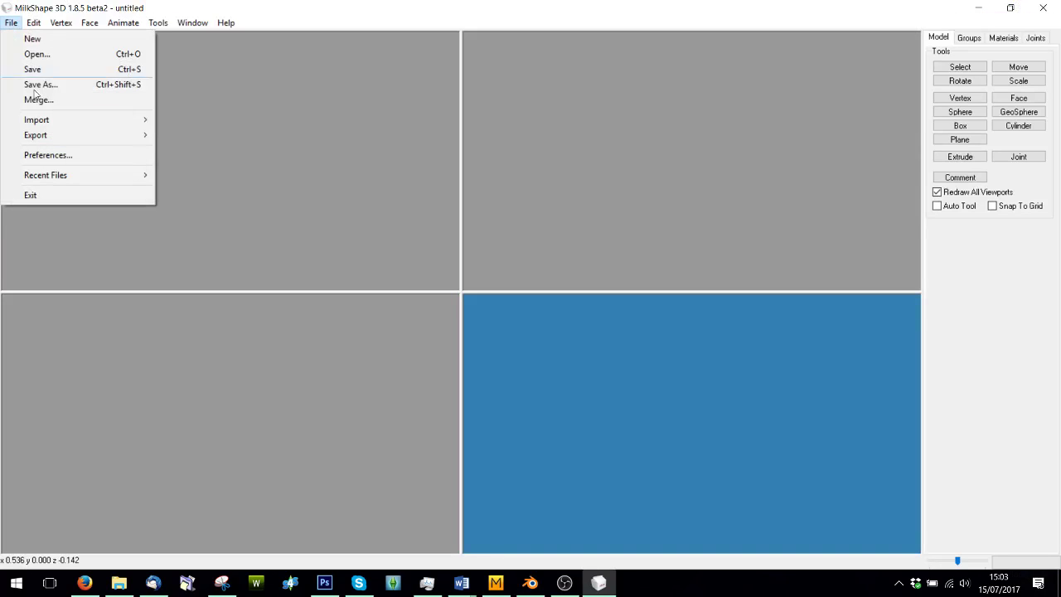
{"action": "mouse_move", "coordinate": [50, 120]}
{"action": "left_click", "coordinate": [222, 236]}
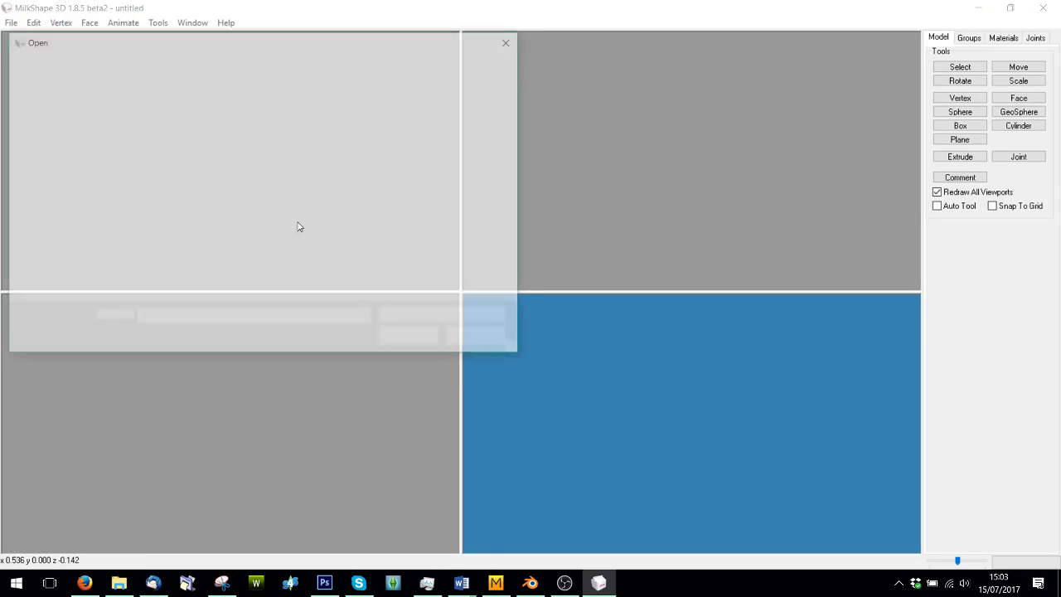
{"action": "scroll", "coordinate": [93, 193], "scroll_direction": "up", "scroll_amount": 3}
{"action": "scroll", "coordinate": [94, 193], "scroll_direction": "up", "scroll_amount": 3}
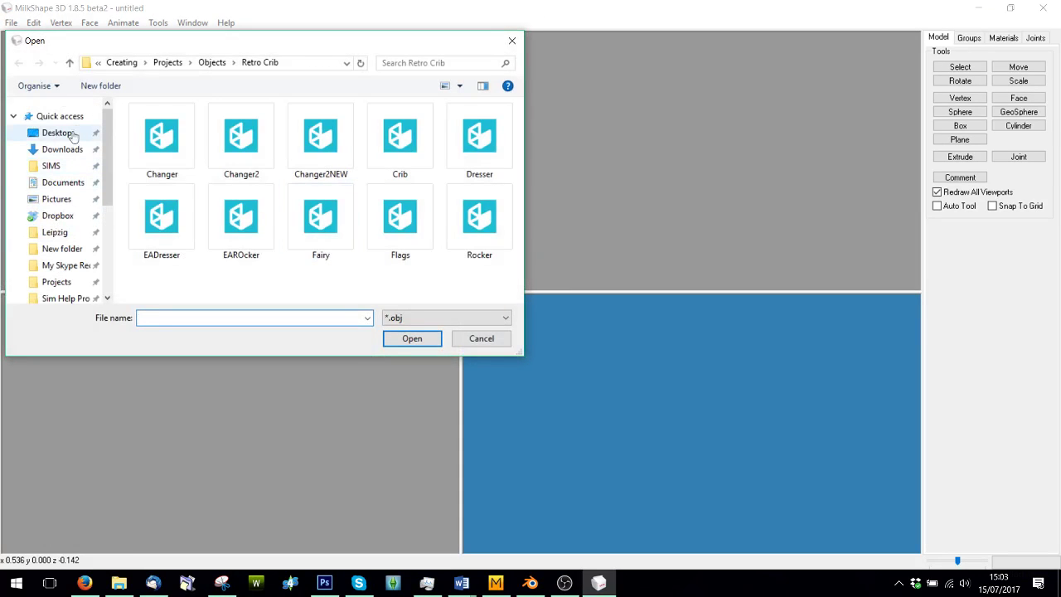
{"action": "left_click", "coordinate": [68, 67]}
{"action": "double_click", "coordinate": [402, 137]}
Select both mesh groups, Material52606 and default, and align their vertex normals.
{"action": "left_click_drag", "start_coordinate": [592, 443], "coordinate": [663, 349]}
{"action": "left_click", "coordinate": [970, 37]}
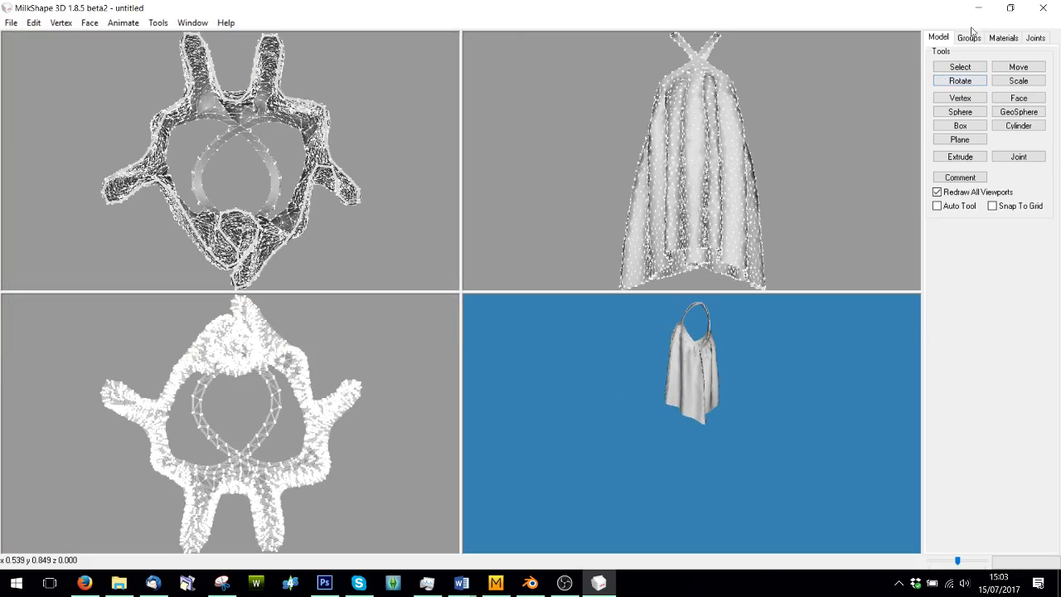
{"action": "left_click", "coordinate": [942, 175]}
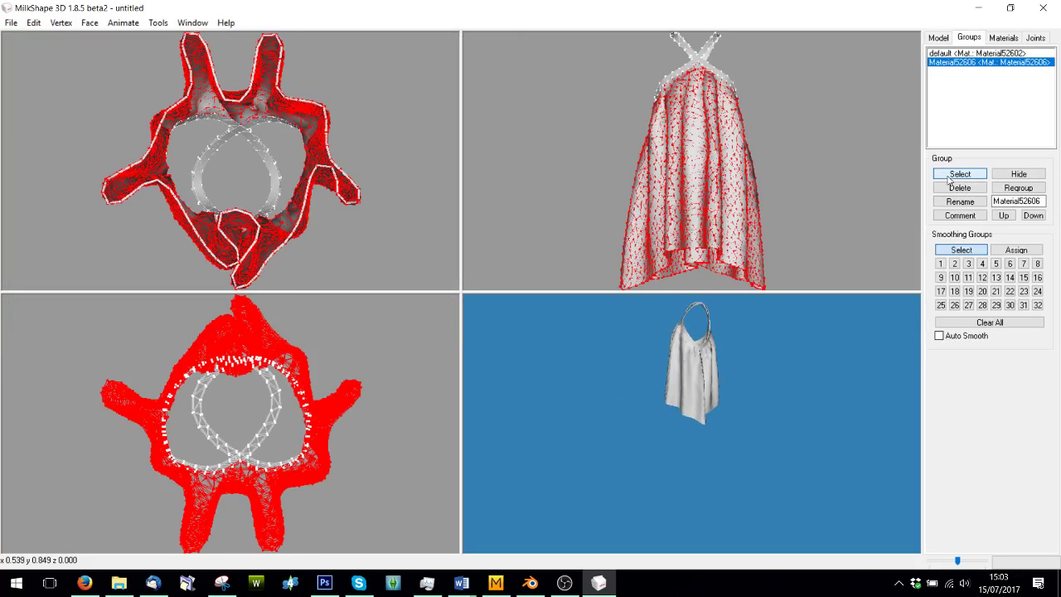
{"action": "left_click", "coordinate": [962, 54]}
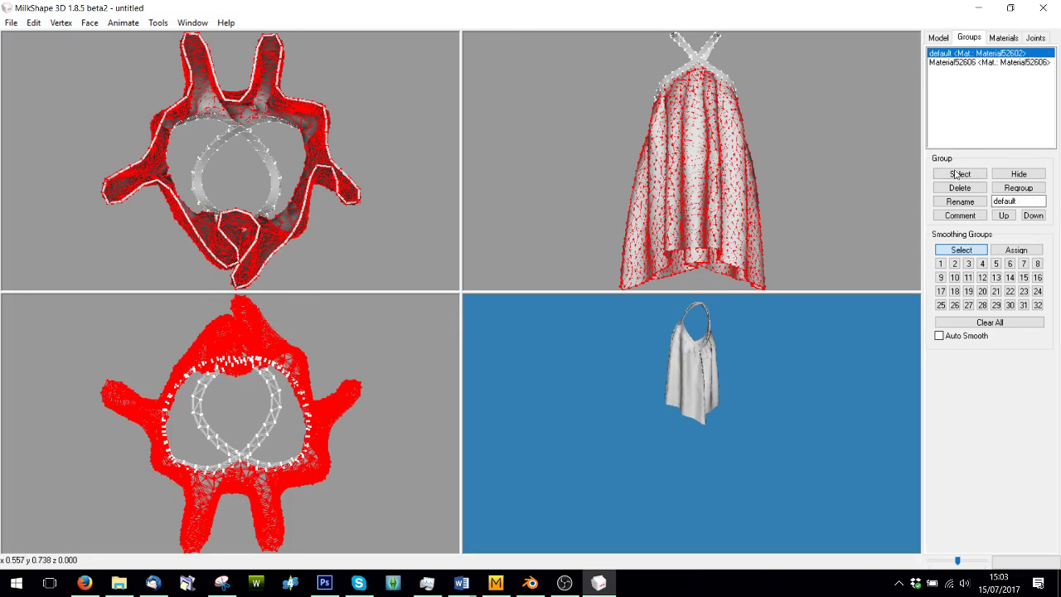
{"action": "left_click", "coordinate": [960, 174]}
{"action": "left_click_drag", "start_coordinate": [661, 436], "coordinate": [699, 434]}
{"action": "left_click", "coordinate": [61, 22]}
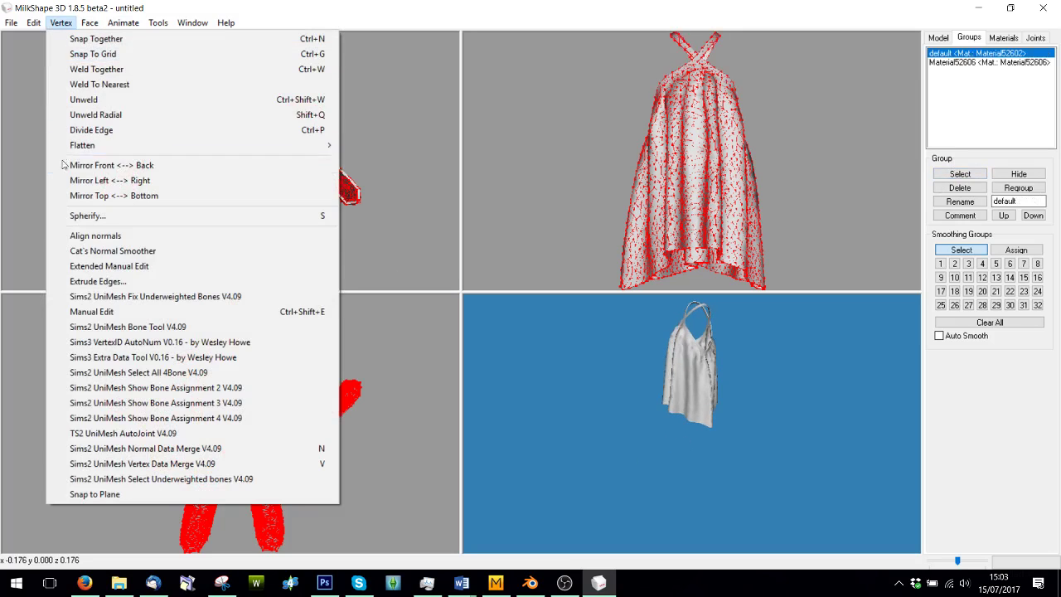
{"action": "left_click", "coordinate": [125, 235]}
{"action": "left_click_drag", "start_coordinate": [644, 436], "coordinate": [764, 354]}
{"action": "left_click_drag", "start_coordinate": [626, 429], "coordinate": [687, 378]}
Switch back to Blender, put the dress into Edit Mode and enlarge the UV editor area.
{"action": "left_click", "coordinate": [978, 9]}
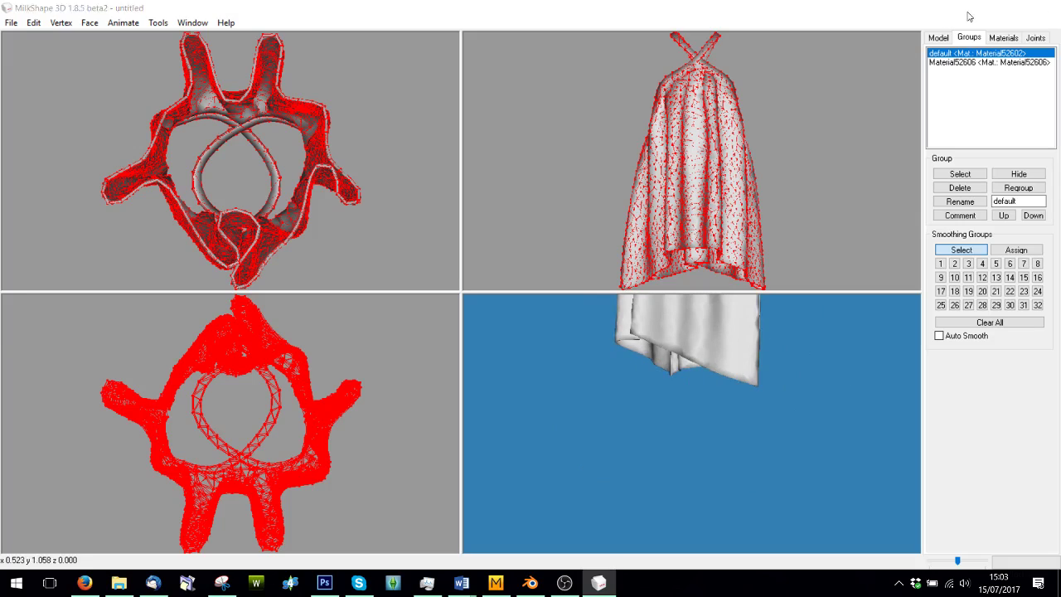
{"action": "left_click", "coordinate": [530, 583]}
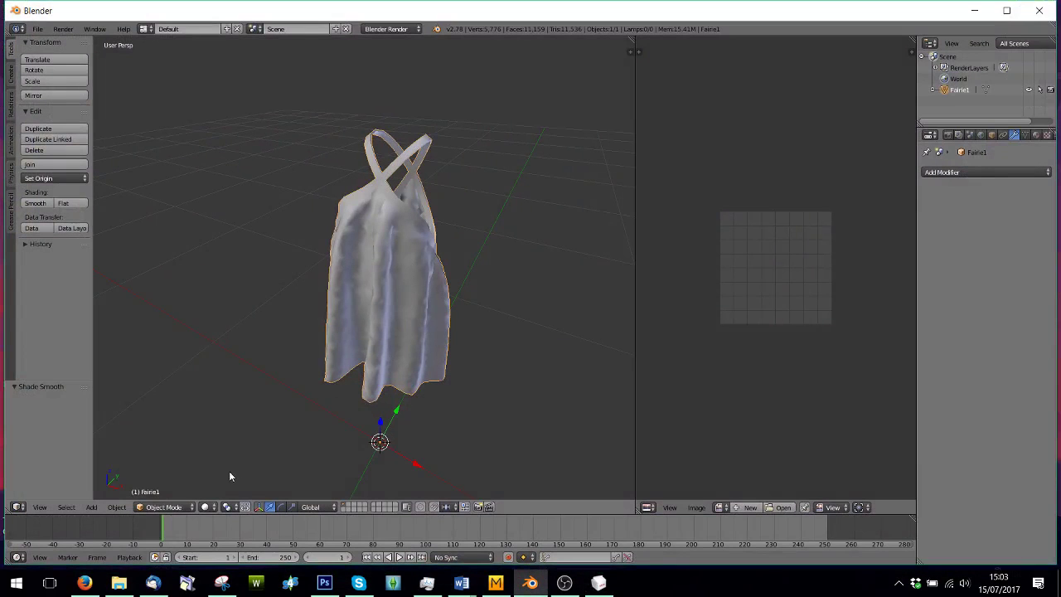
{"action": "left_click", "coordinate": [163, 507]}
{"action": "left_click", "coordinate": [166, 485]}
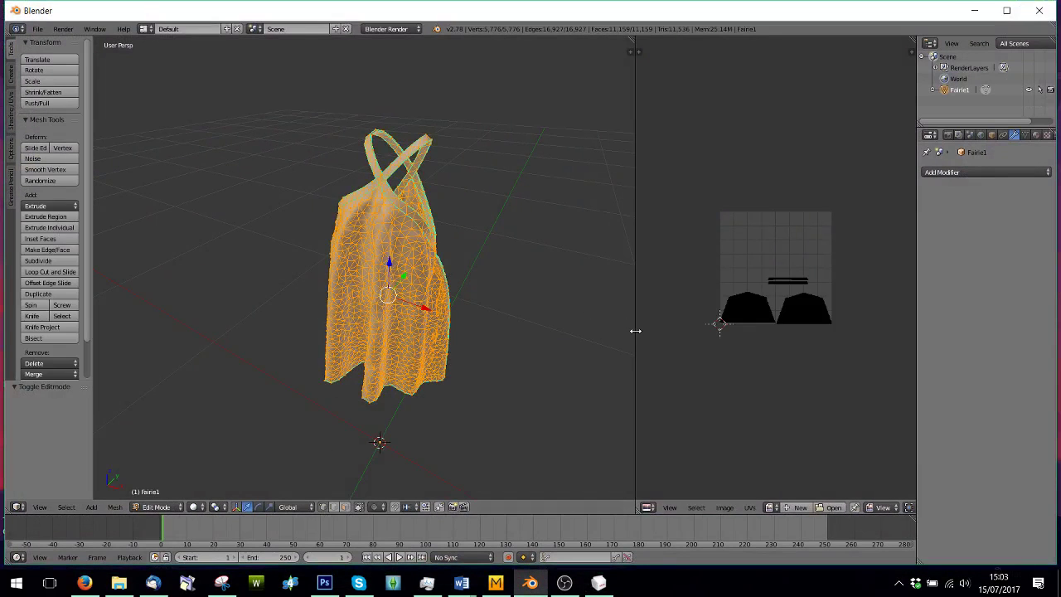
{"action": "left_click_drag", "start_coordinate": [635, 331], "coordinate": [257, 331]}
{"action": "scroll", "coordinate": [581, 291], "scroll_direction": "up", "scroll_amount": 5}
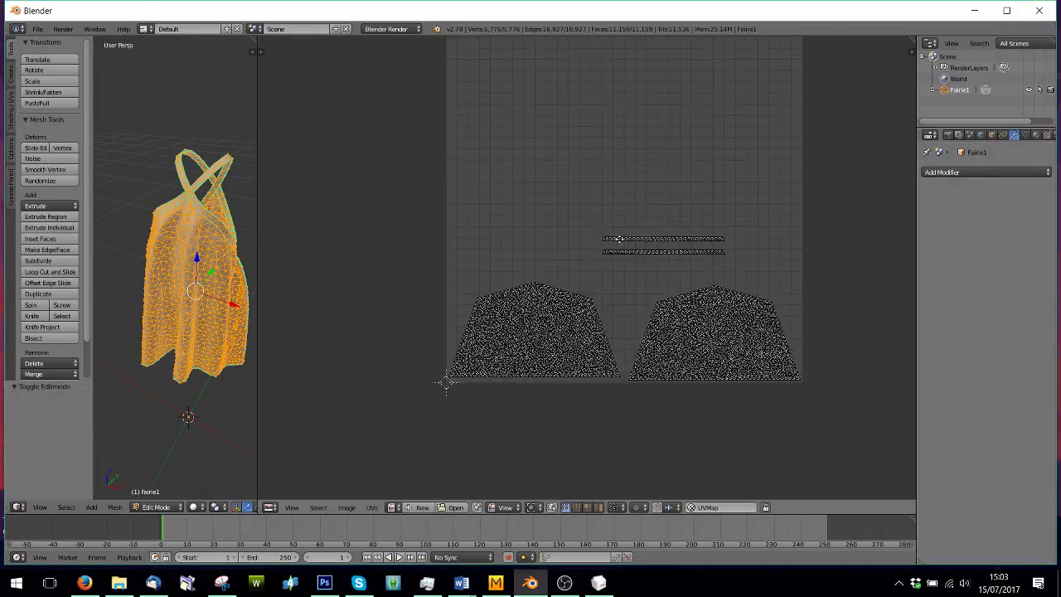
Circle-select the UV vertices along the first dress panel's slanted edge facing the second panel, and clear the selection.
{"action": "scroll", "coordinate": [658, 289], "scroll_direction": "up", "scroll_amount": 6}
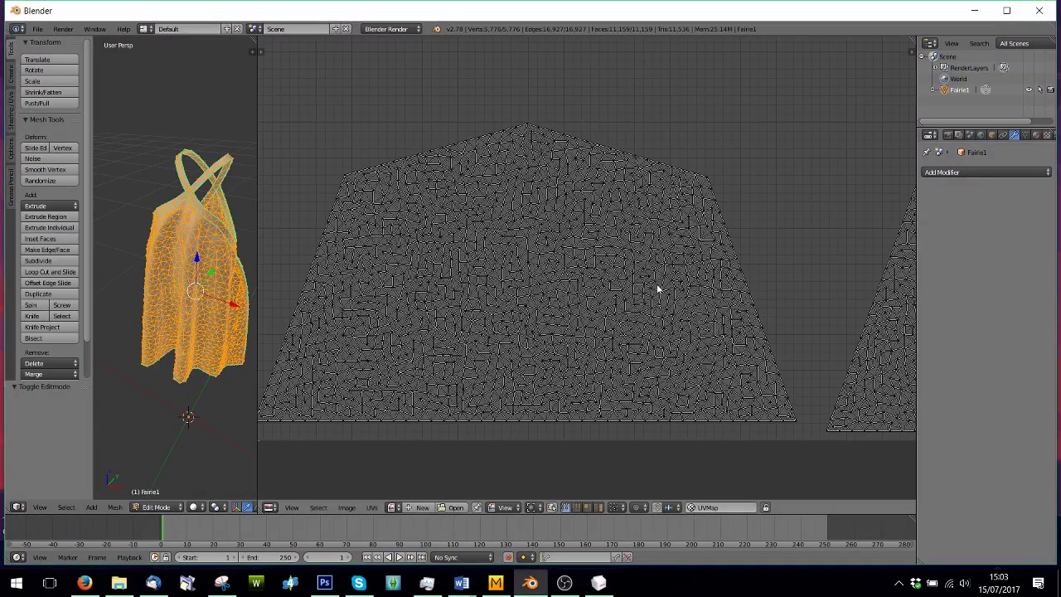
{"action": "right_click", "coordinate": [799, 419]}
{"action": "left_click_drag", "start_coordinate": [793, 406], "coordinate": [771, 341]}
{"action": "key", "text": "c"}
{"action": "scroll", "coordinate": [743, 247], "scroll_direction": "down", "scroll_amount": 5}
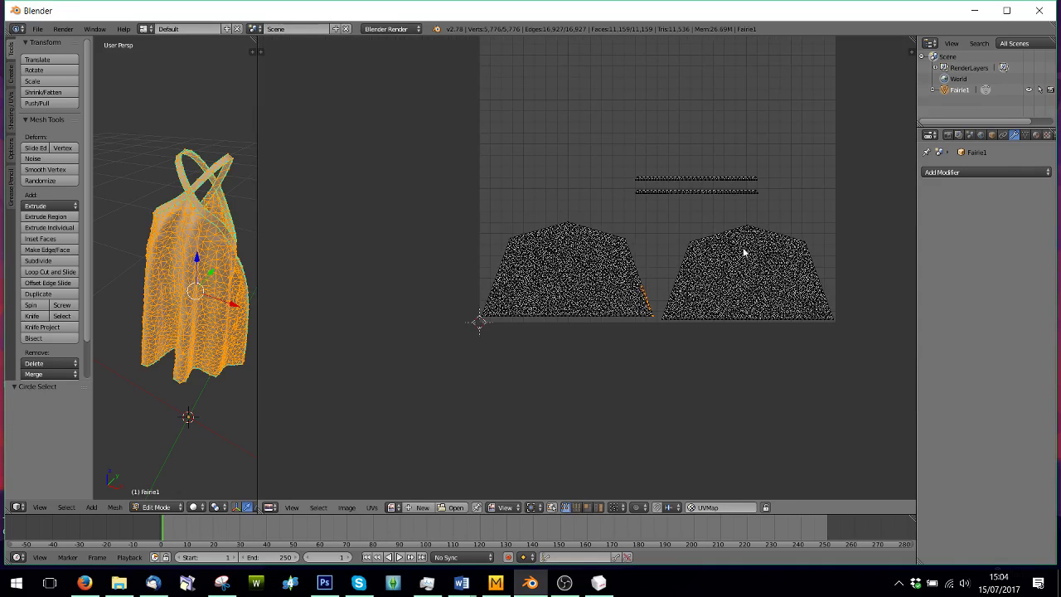
{"action": "middle_click_drag", "start_coordinate": [564, 208], "coordinate": [559, 289]}
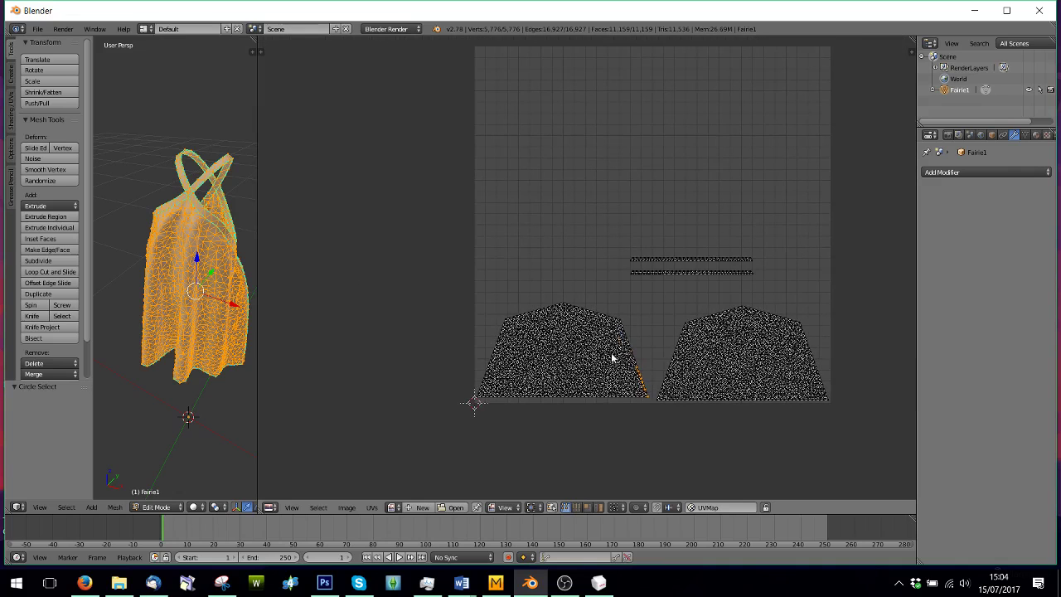
{"action": "key", "text": "a"}
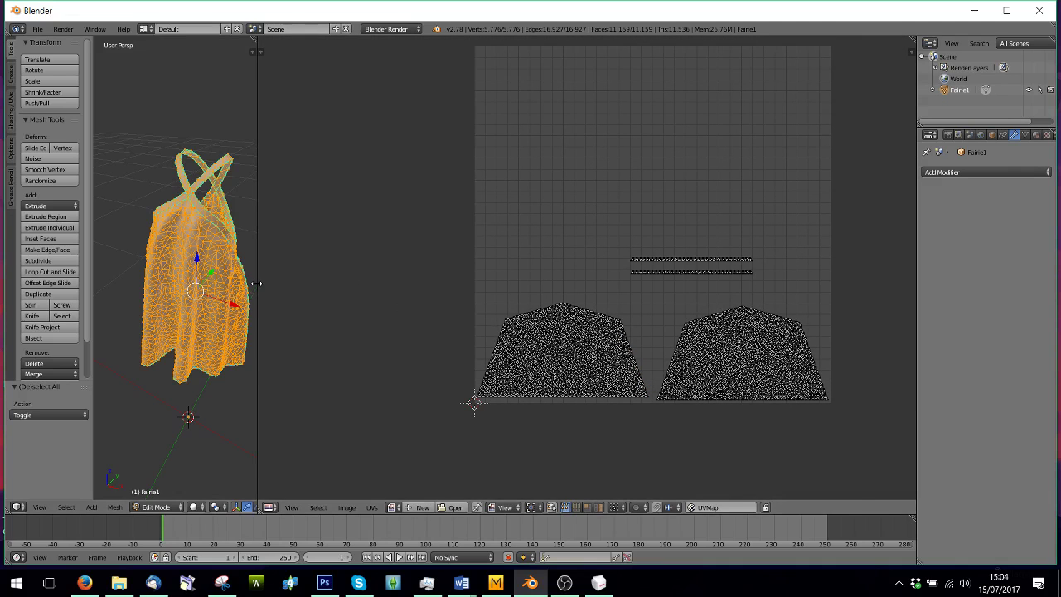
Switch to Photoshop, paint green brush lines along the sketched box's lower front edge and adjoining vertical edge, and return to Blender.
{"action": "left_click_drag", "start_coordinate": [258, 286], "coordinate": [370, 290]}
{"action": "left_click", "coordinate": [324, 583]}
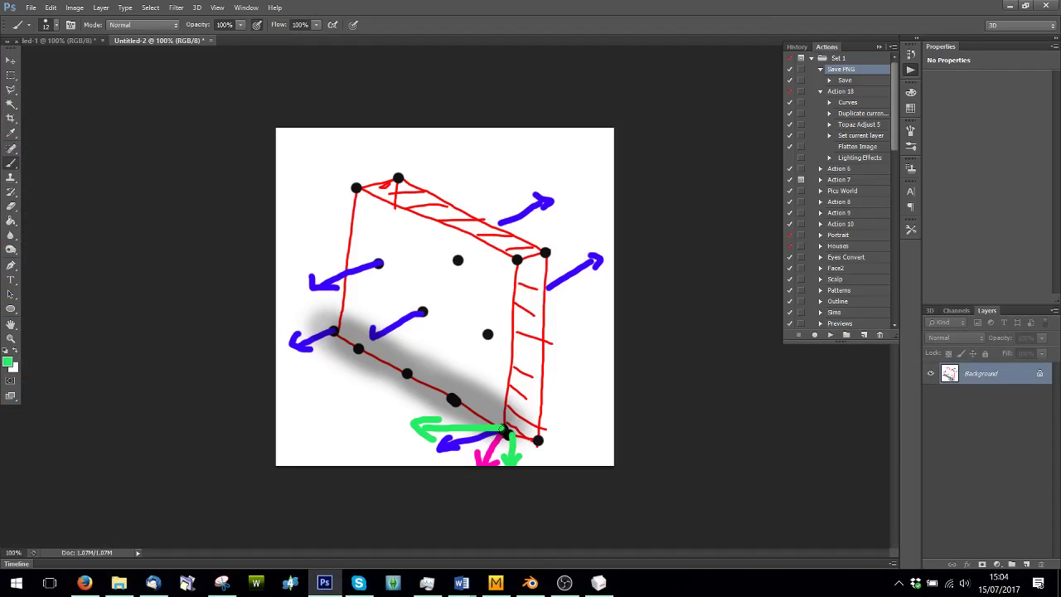
{"action": "left_click_drag", "start_coordinate": [502, 429], "coordinate": [338, 342]}
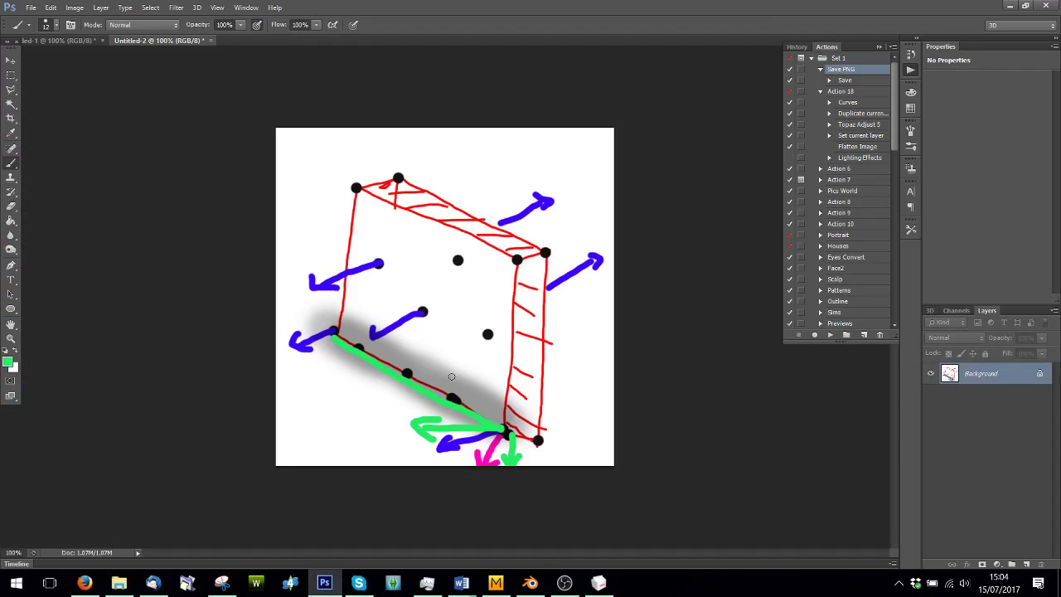
{"action": "left_click_drag", "start_coordinate": [506, 428], "coordinate": [517, 262]}
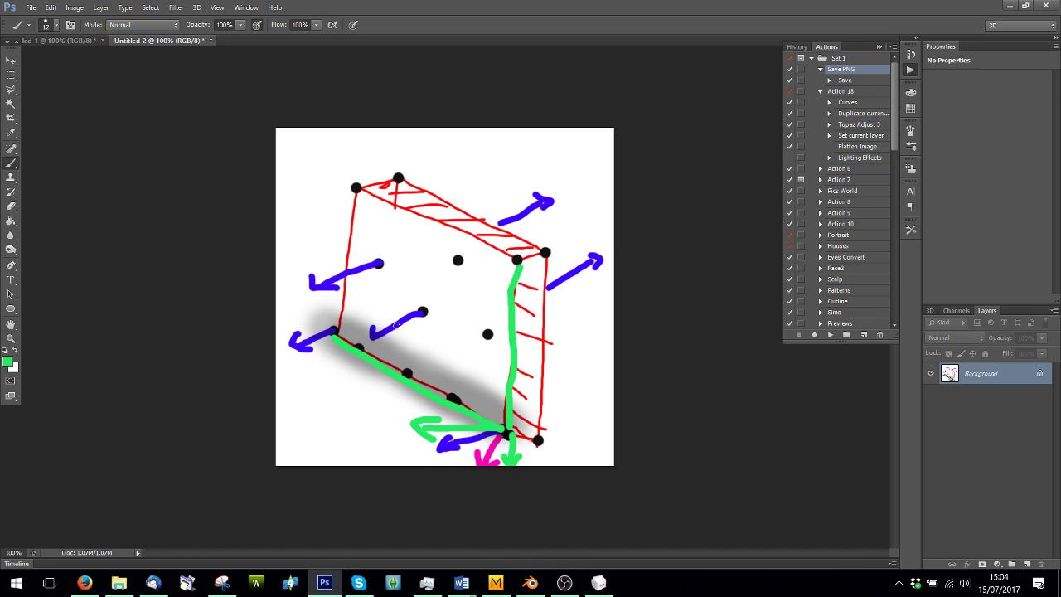
{"action": "left_click", "coordinate": [530, 583]}
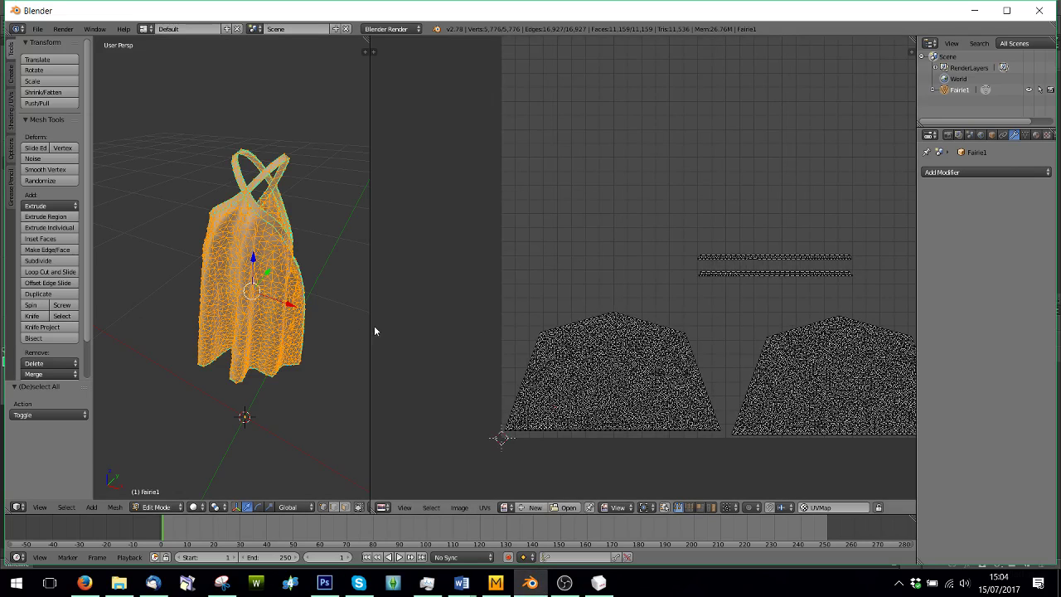
Widen the 3D view, sync the UV selection with the mesh, switch to face selection and deselect everything.
{"action": "left_click_drag", "start_coordinate": [374, 331], "coordinate": [412, 332]}
{"action": "scroll", "coordinate": [522, 351], "scroll_direction": "down", "scroll_amount": 3}
{"action": "left_click", "coordinate": [707, 508]}
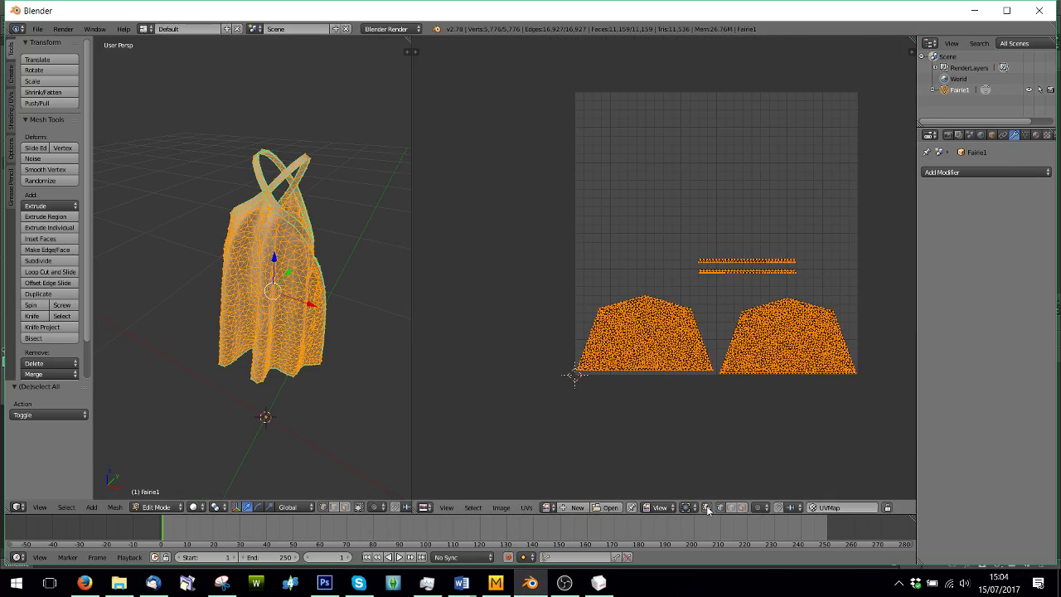
{"action": "left_click", "coordinate": [345, 508]}
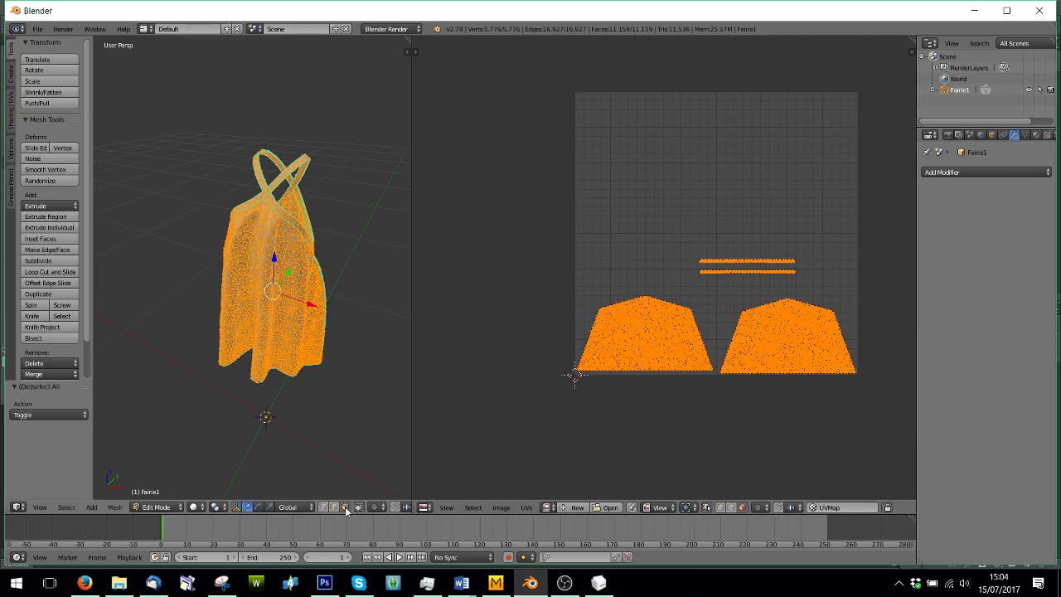
{"action": "key", "text": "a"}
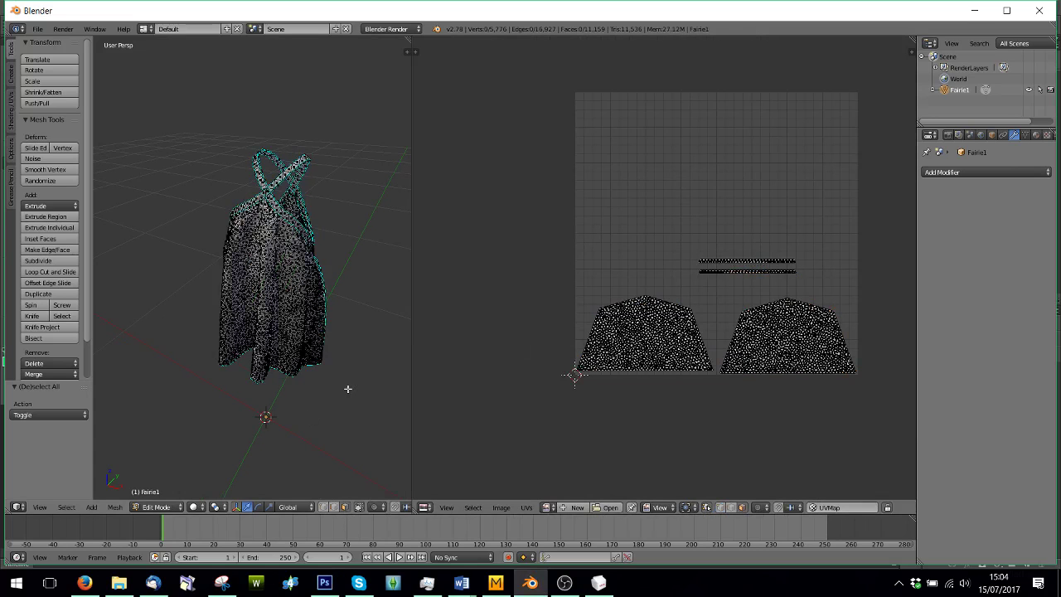
Turn off UV selection sync, select the whole dress mesh and set the UV editor to island selection.
{"action": "left_click", "coordinate": [707, 508]}
{"action": "key", "text": "a"}
{"action": "scroll", "coordinate": [665, 420], "scroll_direction": "up", "scroll_amount": 2}
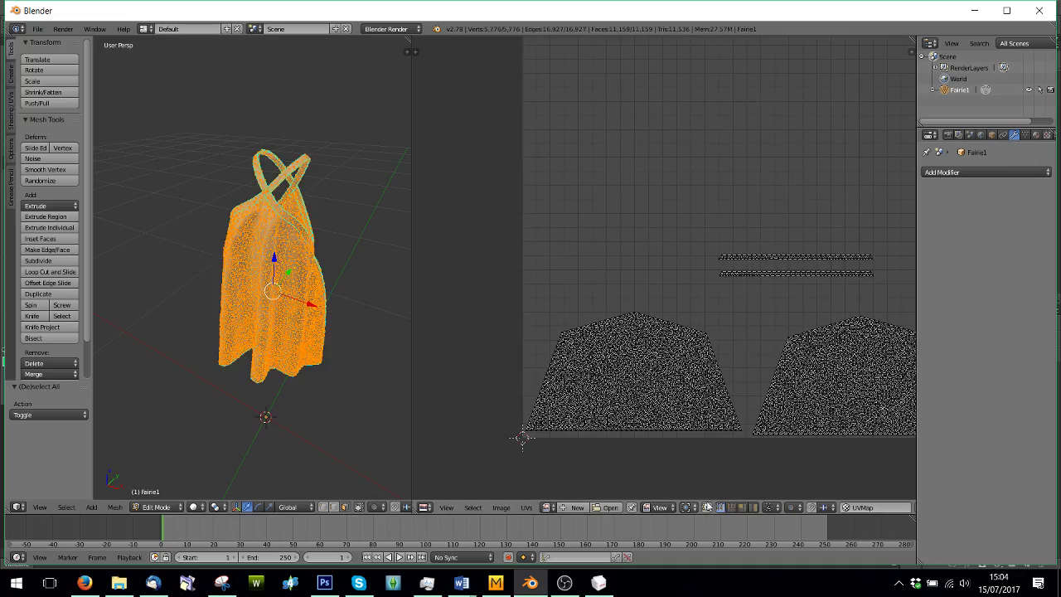
{"action": "left_click", "coordinate": [743, 507]}
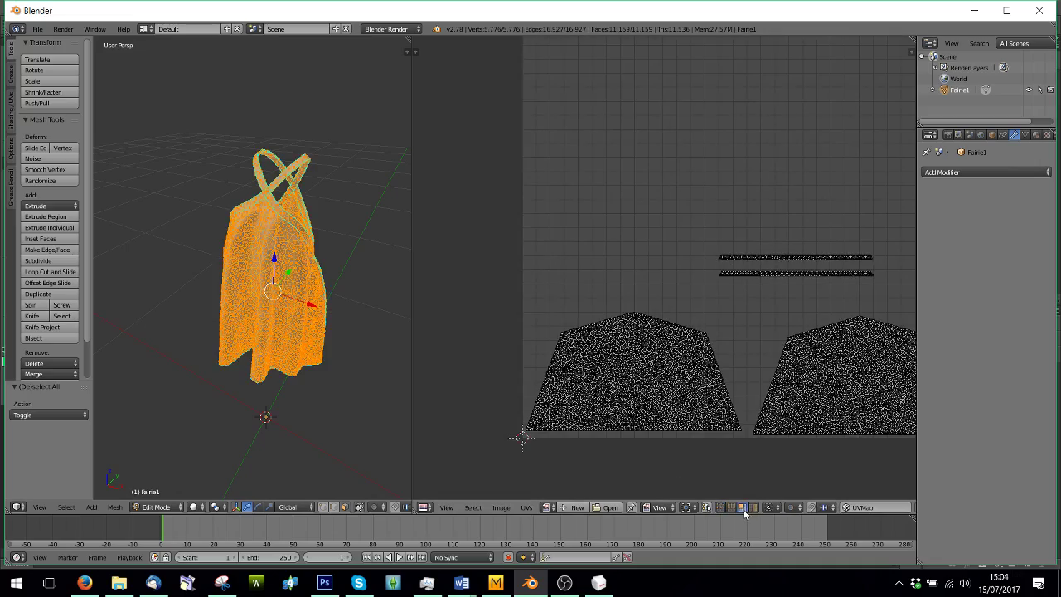
Select the linked UV islands of both dress panels and both straps in the UV editor.
{"action": "scroll", "coordinate": [699, 398], "scroll_direction": "up", "scroll_amount": 8}
{"action": "scroll", "coordinate": [679, 341], "scroll_direction": "down", "scroll_amount": 10}
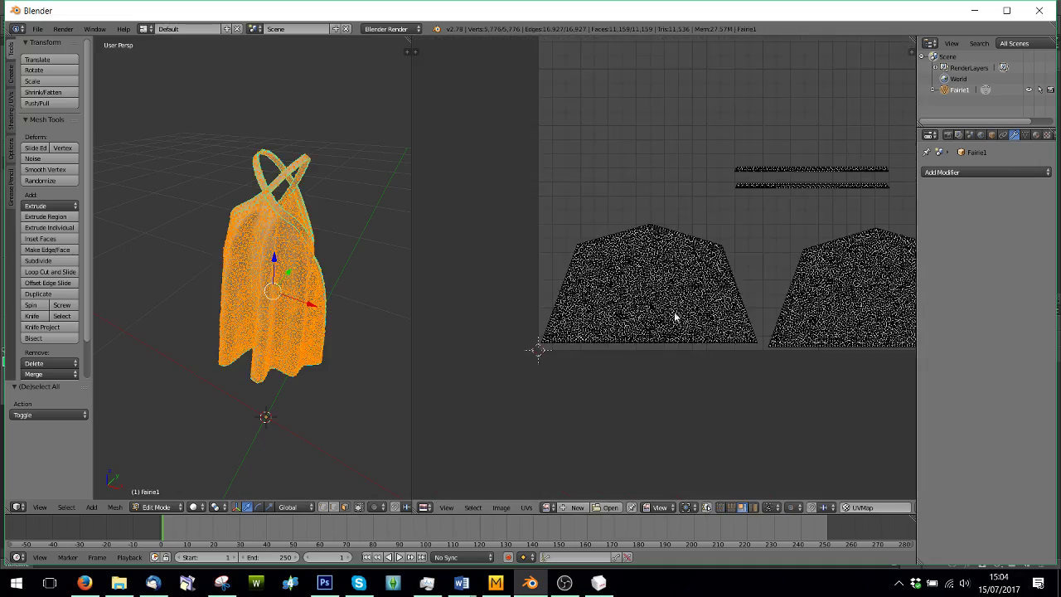
{"action": "middle_click_drag", "start_coordinate": [699, 287], "coordinate": [671, 332]}
{"action": "scroll", "coordinate": [679, 247], "scroll_direction": "up", "scroll_amount": 2}
{"action": "key", "text": "b"}
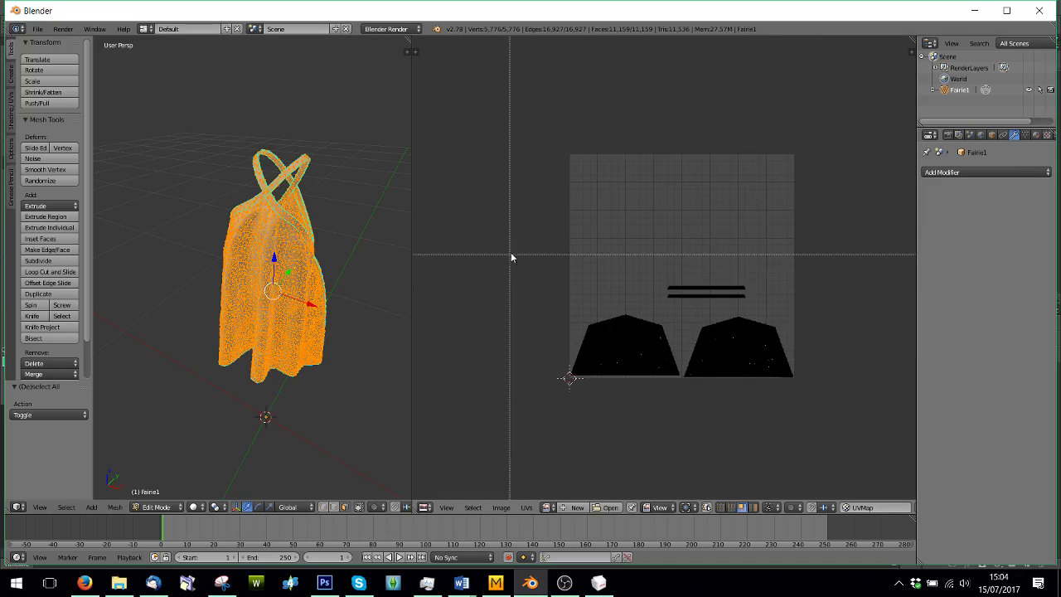
{"action": "right_click", "coordinate": [627, 338]}
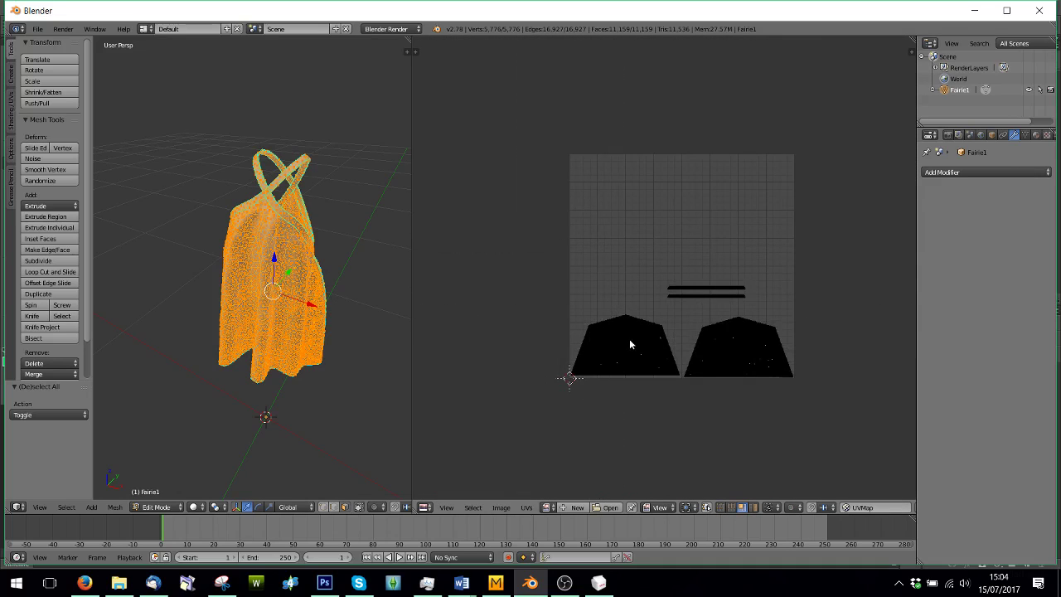
{"action": "key", "text": "l"}
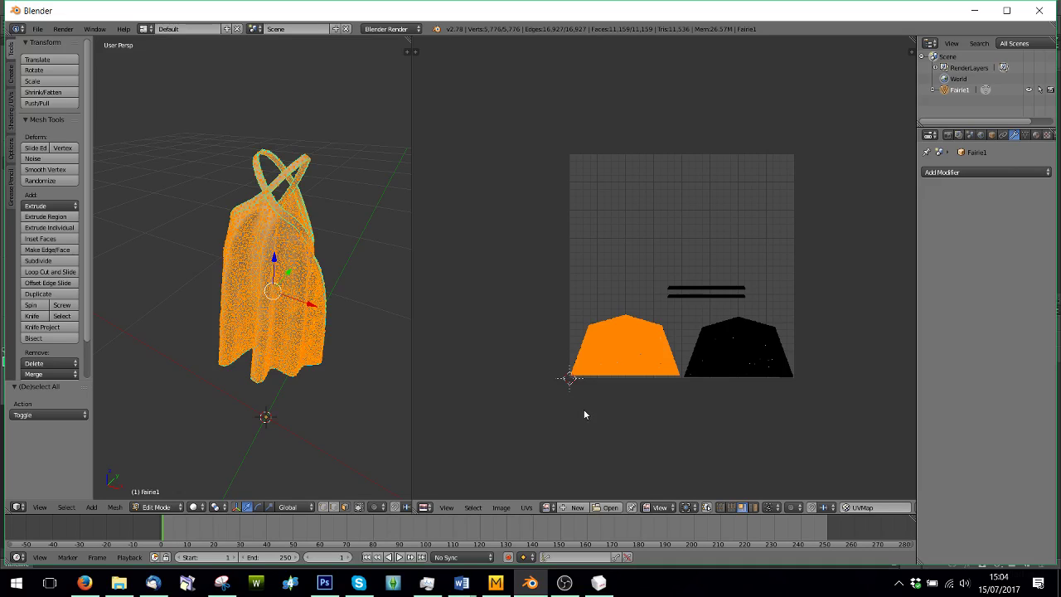
{"action": "key", "text": "l"}
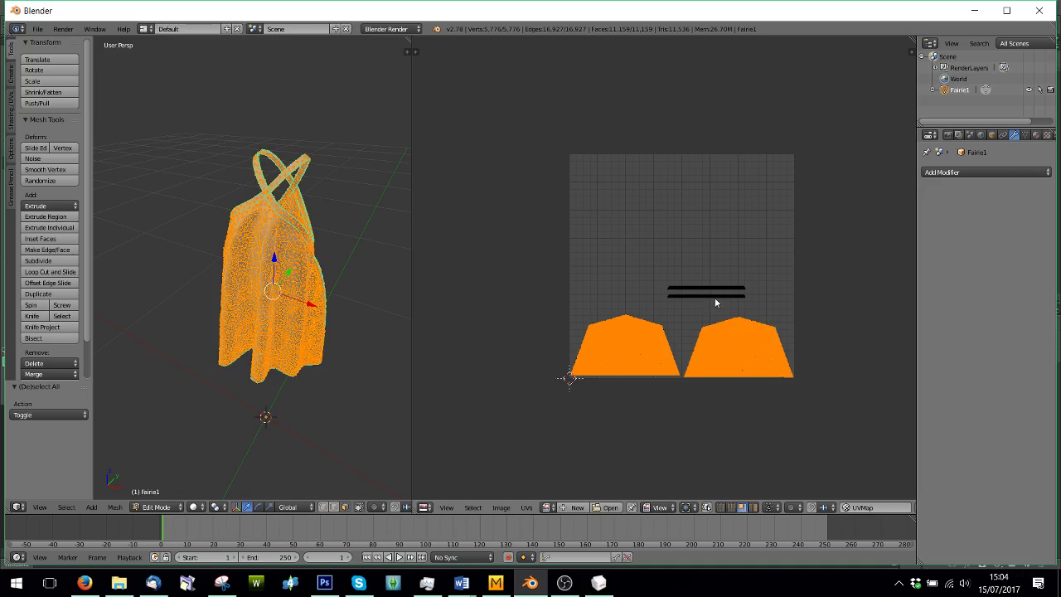
{"action": "key", "text": "l"}
{"action": "key", "text": "l"}
{"action": "scroll", "coordinate": [707, 295], "scroll_direction": "up", "scroll_amount": 4}
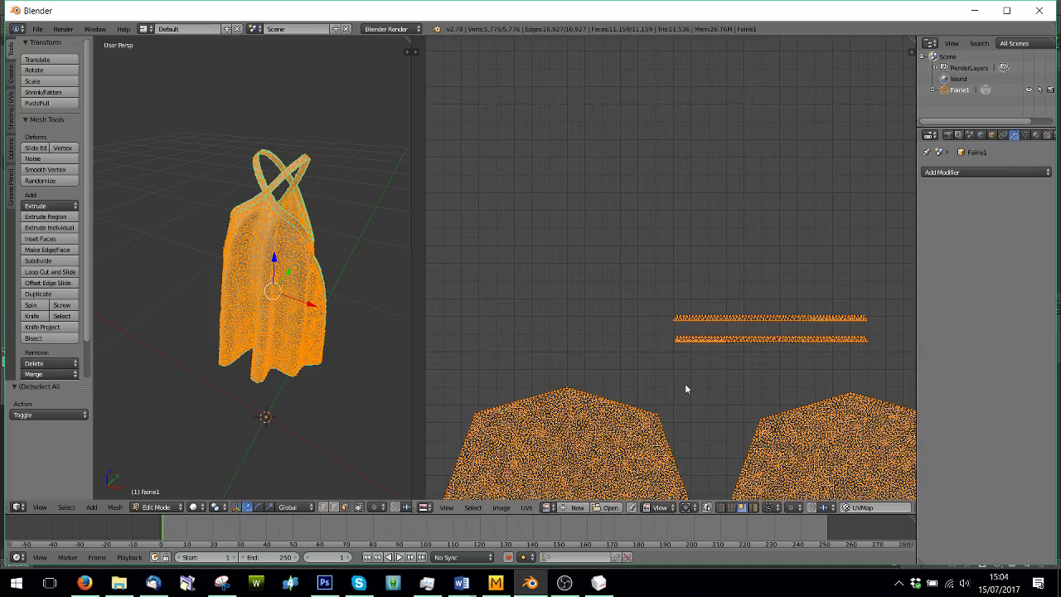
Enlarge the UV editor, move the selected islands straight up above the remaining overlapping set, and deselect all UVs.
{"action": "middle_click_drag", "start_coordinate": [704, 397], "coordinate": [701, 204]}
{"action": "scroll", "coordinate": [595, 294], "scroll_direction": "up", "scroll_amount": 2}
{"action": "scroll", "coordinate": [594, 294], "scroll_direction": "down", "scroll_amount": 2}
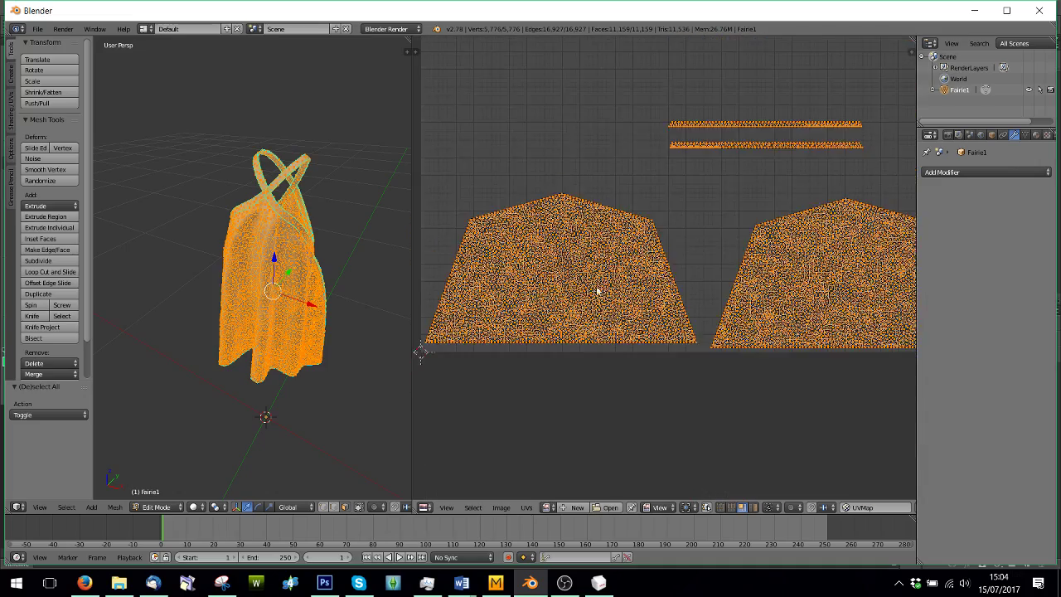
{"action": "scroll", "coordinate": [597, 291], "scroll_direction": "up", "scroll_amount": 2}
{"action": "middle_click_drag", "start_coordinate": [359, 294], "coordinate": [343, 320]}
{"action": "scroll", "coordinate": [622, 260], "scroll_direction": "down", "scroll_amount": 4}
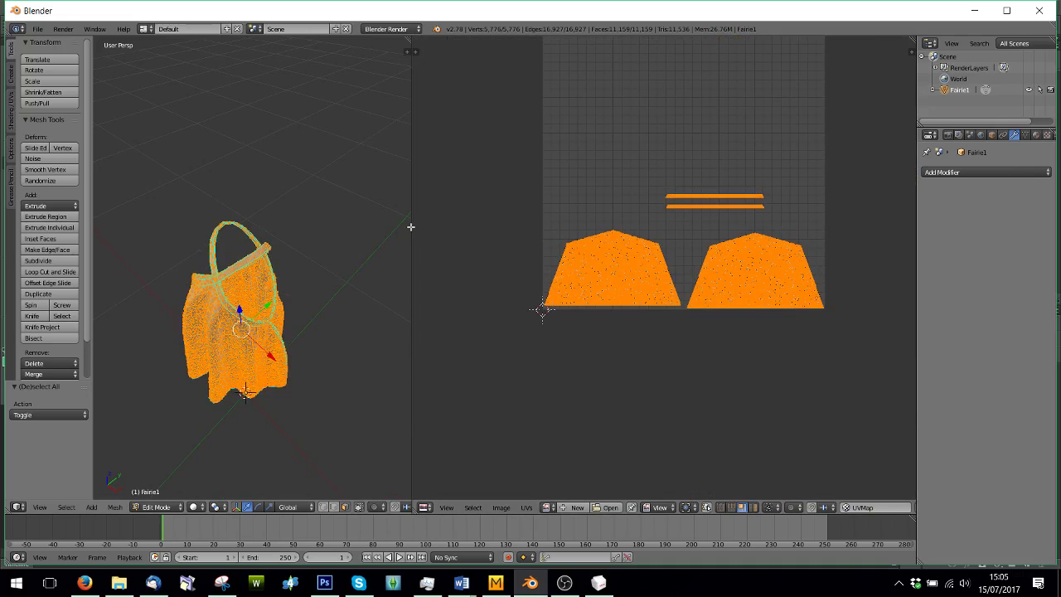
{"action": "left_click_drag", "start_coordinate": [410, 226], "coordinate": [344, 229]}
{"action": "scroll", "coordinate": [664, 208], "scroll_direction": "up", "scroll_amount": 1}
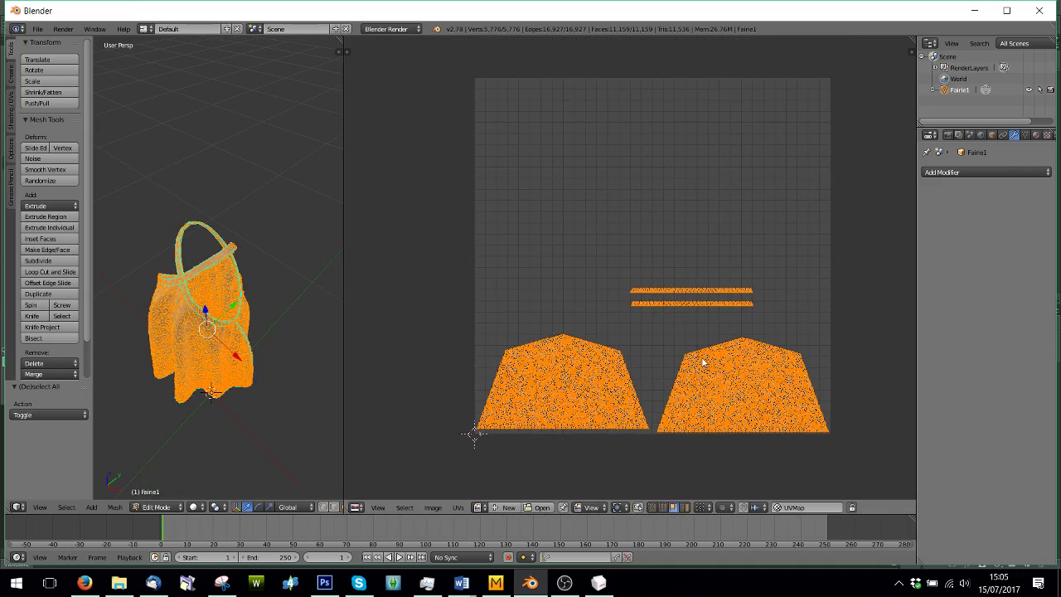
{"action": "key", "text": "g"}
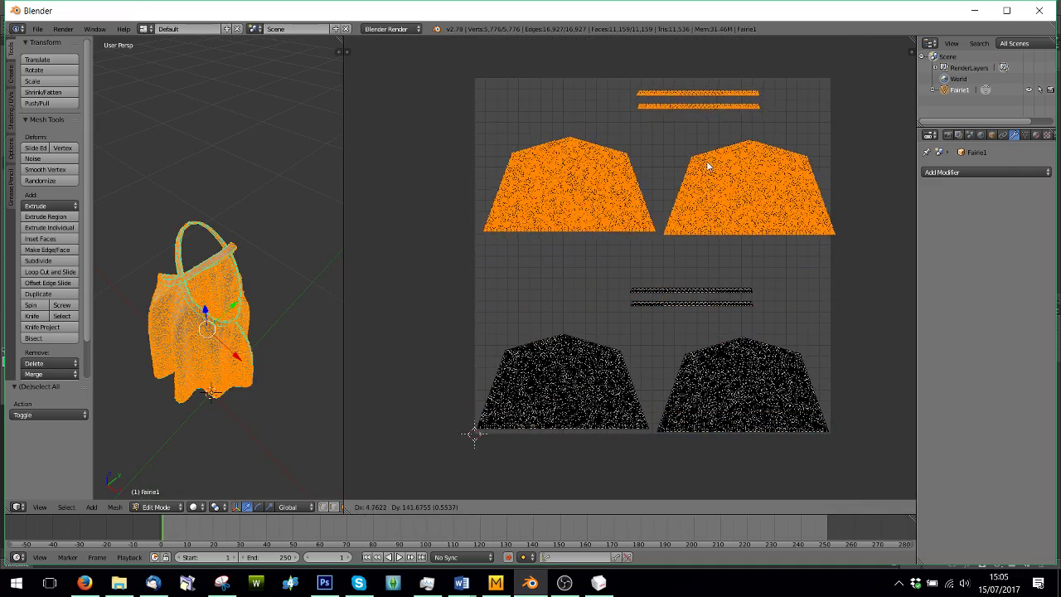
{"action": "left_click", "coordinate": [700, 165]}
{"action": "key", "text": "a"}
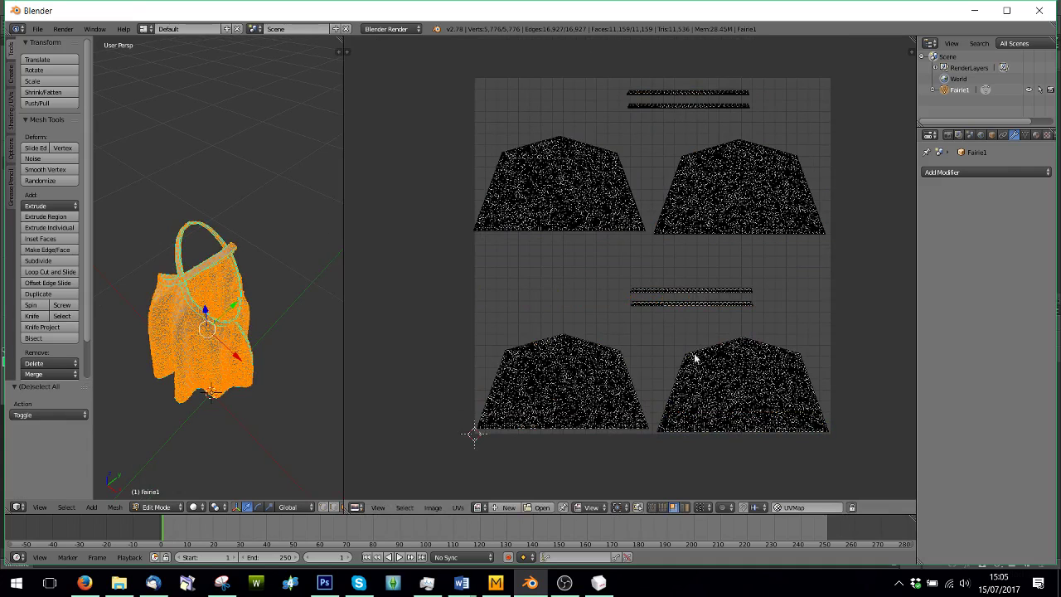
Sync the UV selection with the mesh, box-select the lower set of UV islands, and clear the selection.
{"action": "left_click", "coordinate": [641, 507]}
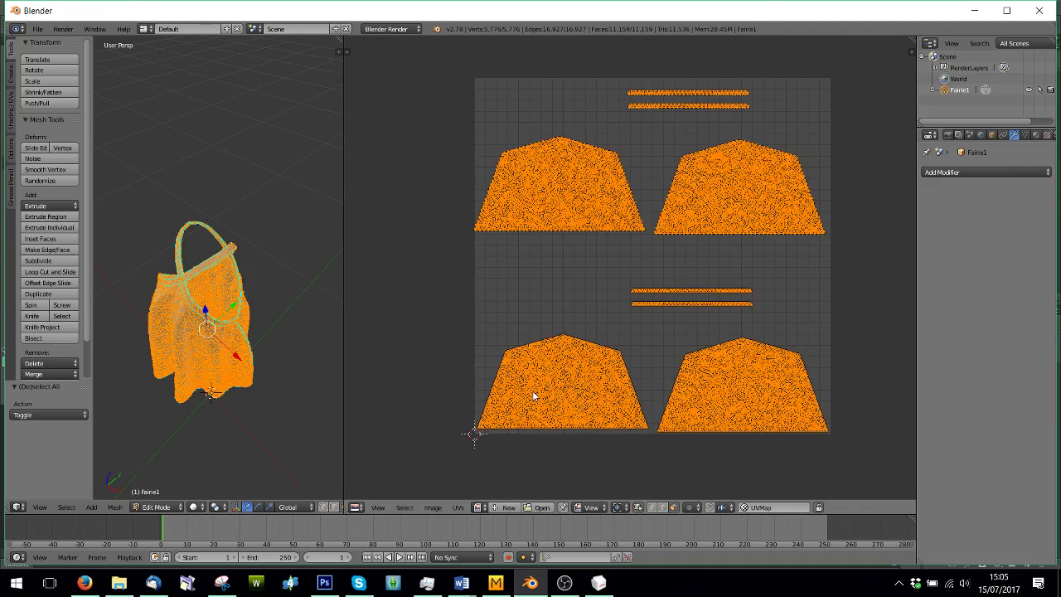
{"action": "key", "text": "a"}
{"action": "key", "text": "b"}
{"action": "left_click_drag", "start_coordinate": [450, 265], "coordinate": [866, 452]}
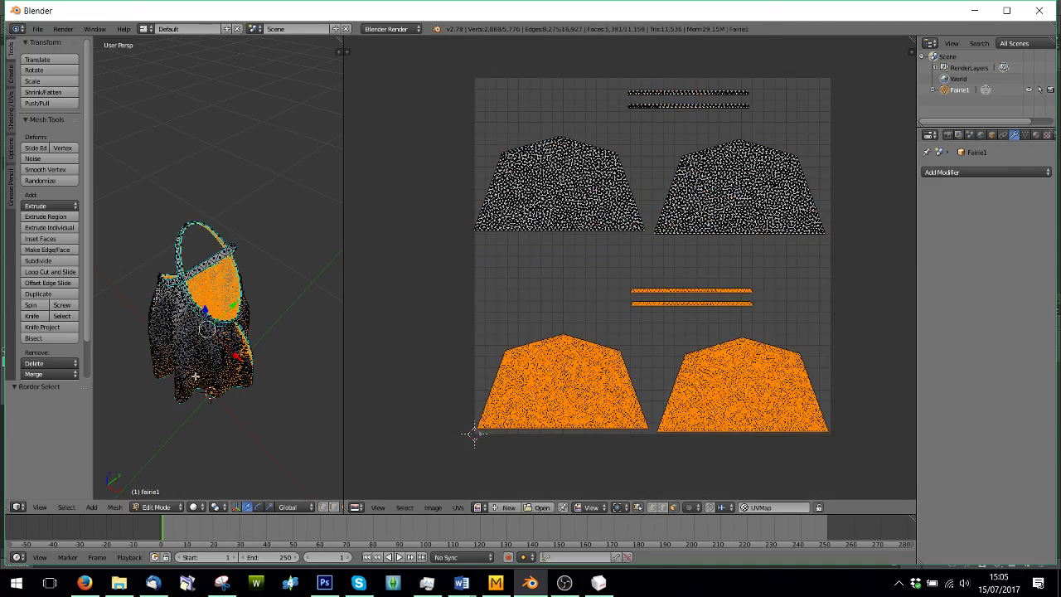
{"action": "key", "text": "a"}
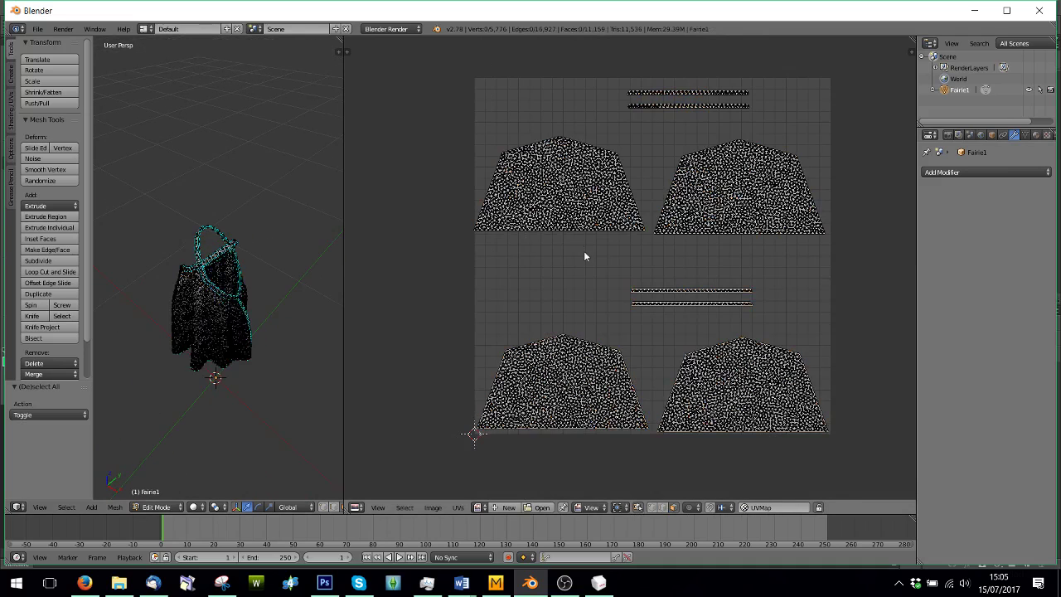
Box-select the upper set of UV islands and examine which faces of the dress they cover.
{"action": "key", "text": "b"}
{"action": "left_click_drag", "start_coordinate": [440, 65], "coordinate": [872, 245]}
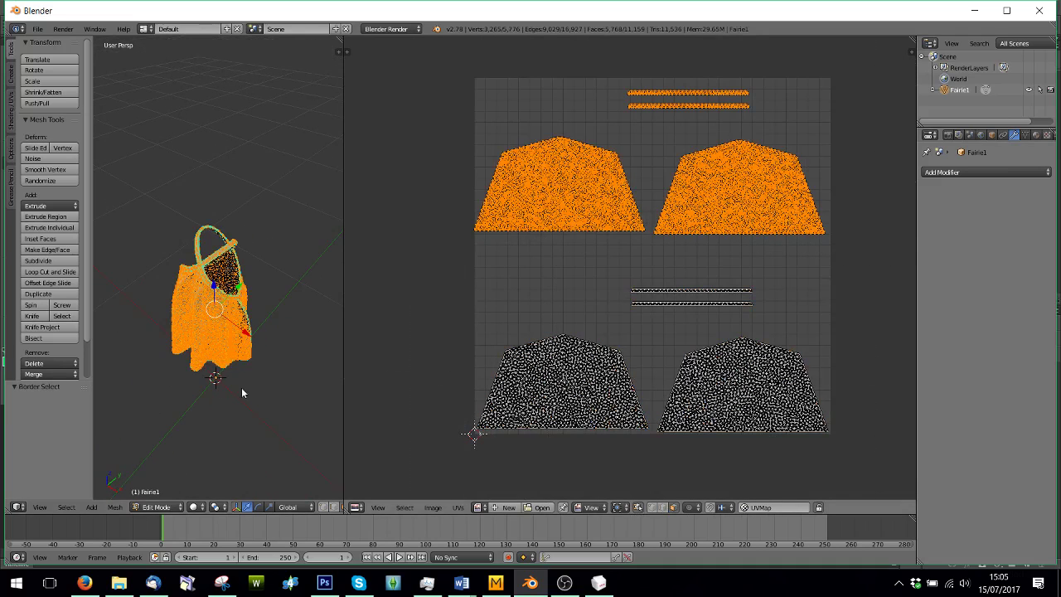
{"action": "middle_click_drag", "start_coordinate": [241, 393], "coordinate": [239, 296]}
{"action": "scroll", "coordinate": [274, 310], "scroll_direction": "up", "scroll_amount": 5}
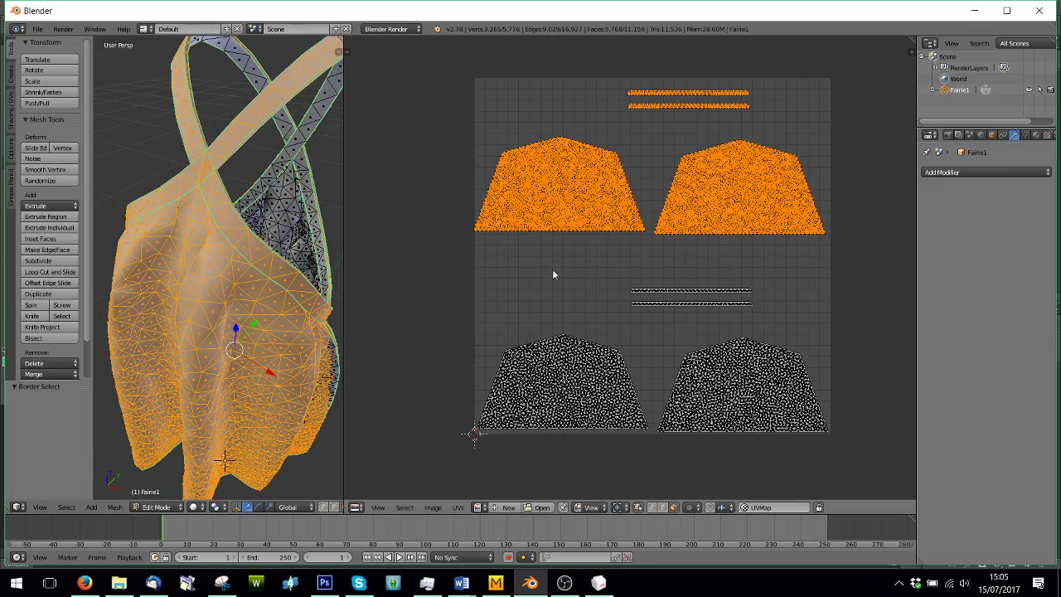
In vertex selection, box-select the hem edge of the first panel in the upper UV set, and clear the selection.
{"action": "left_click", "coordinate": [652, 509]}
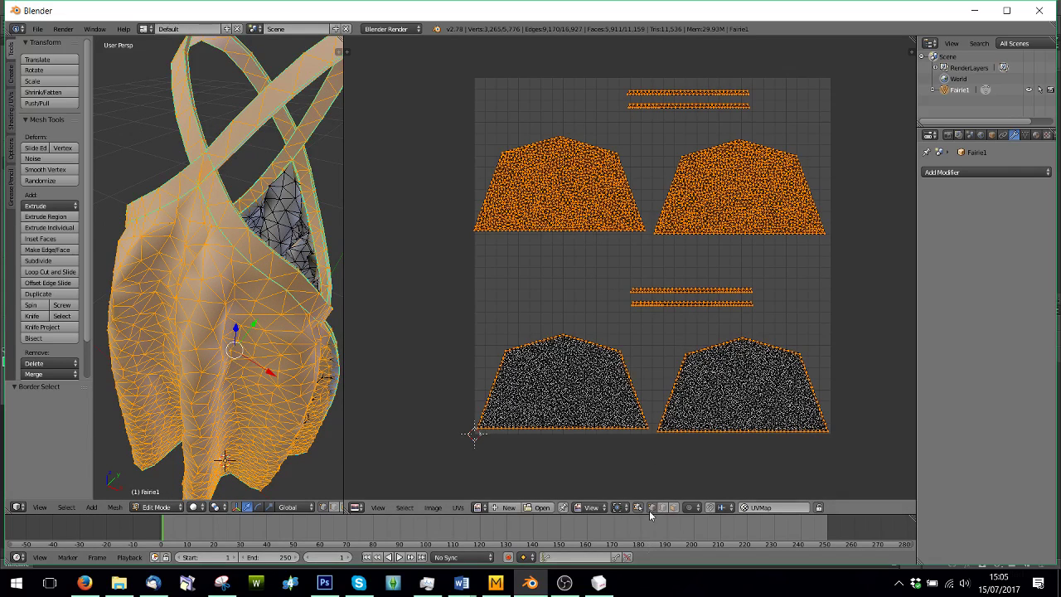
{"action": "scroll", "coordinate": [635, 311], "scroll_direction": "up", "scroll_amount": 2}
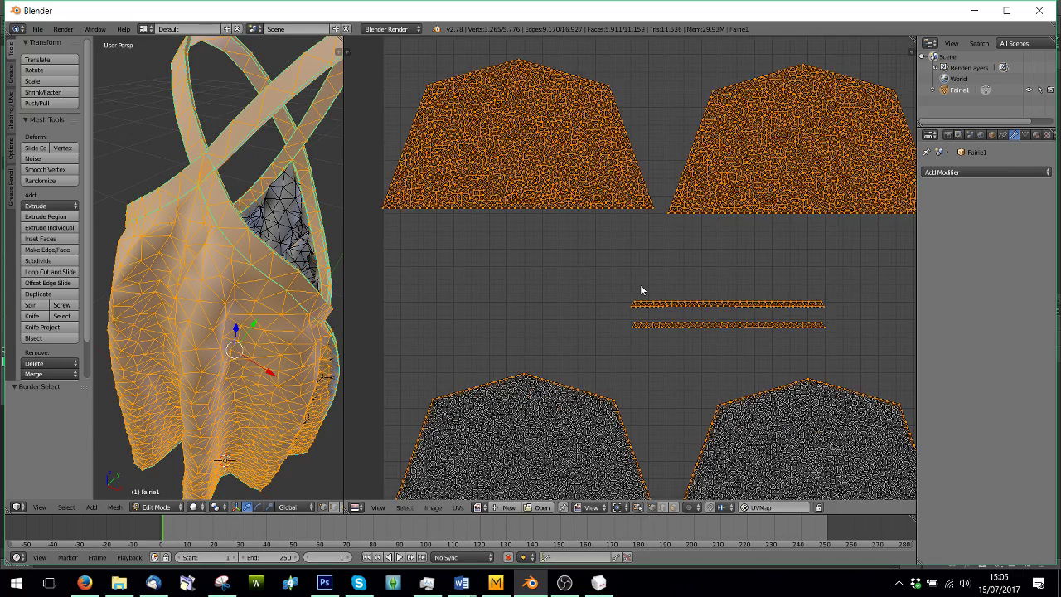
{"action": "key", "text": "a"}
{"action": "key", "text": "b"}
{"action": "left_click_drag", "start_coordinate": [379, 208], "coordinate": [651, 226]}
{"action": "scroll", "coordinate": [597, 350], "scroll_direction": "down", "scroll_amount": 4}
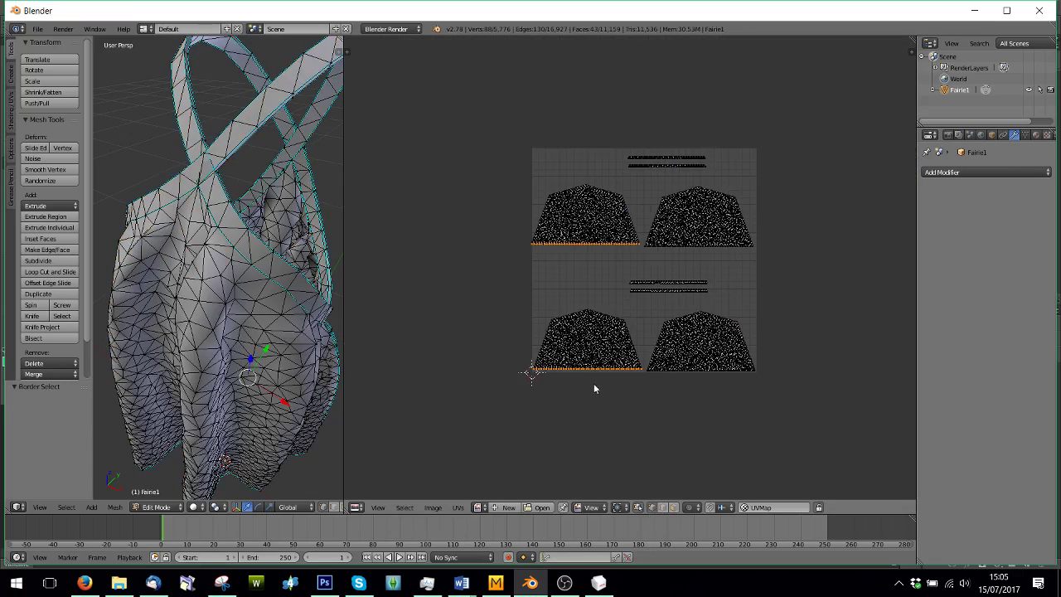
{"action": "scroll", "coordinate": [594, 388], "scroll_direction": "up", "scroll_amount": 2}
{"action": "middle_click_drag", "start_coordinate": [576, 401], "coordinate": [591, 357]}
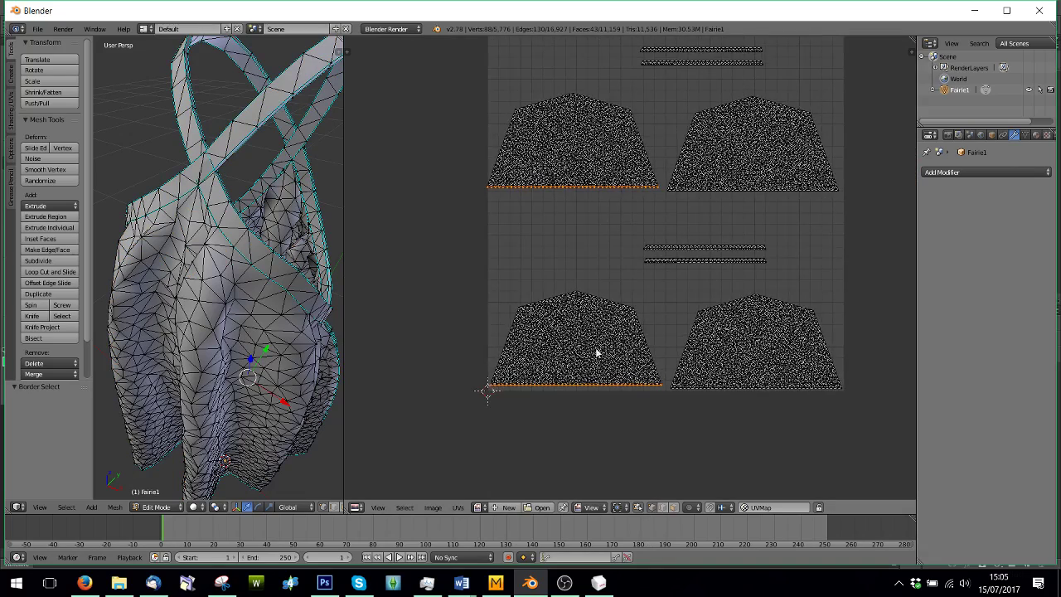
{"action": "middle_click_drag", "start_coordinate": [607, 303], "coordinate": [597, 336]}
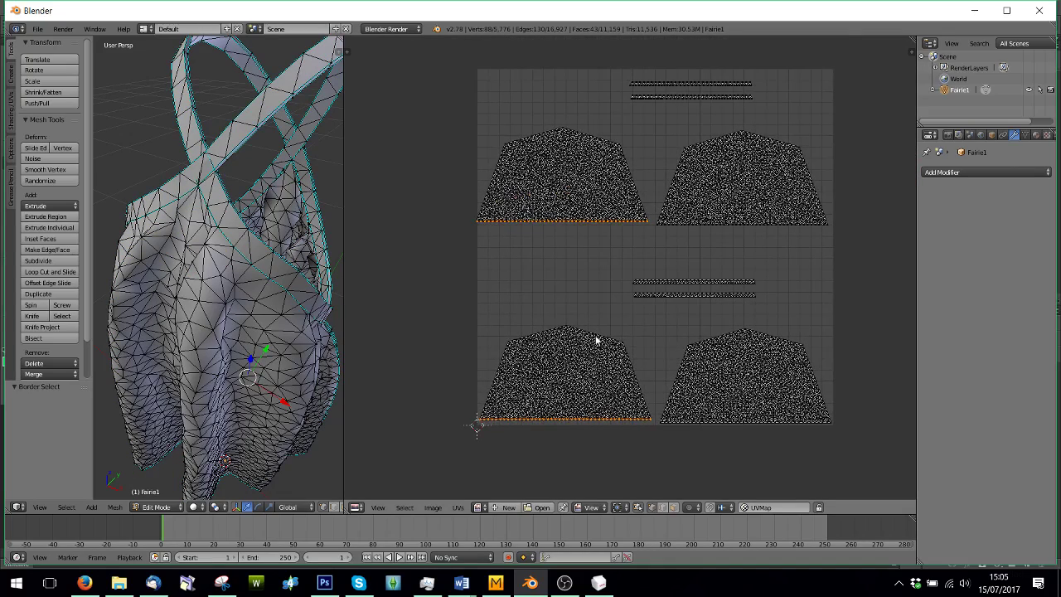
{"action": "key", "text": "a"}
In face selection, box-select the upper set of UV islands and separate the selected geometry into a new mesh.
{"action": "left_click", "coordinate": [672, 510]}
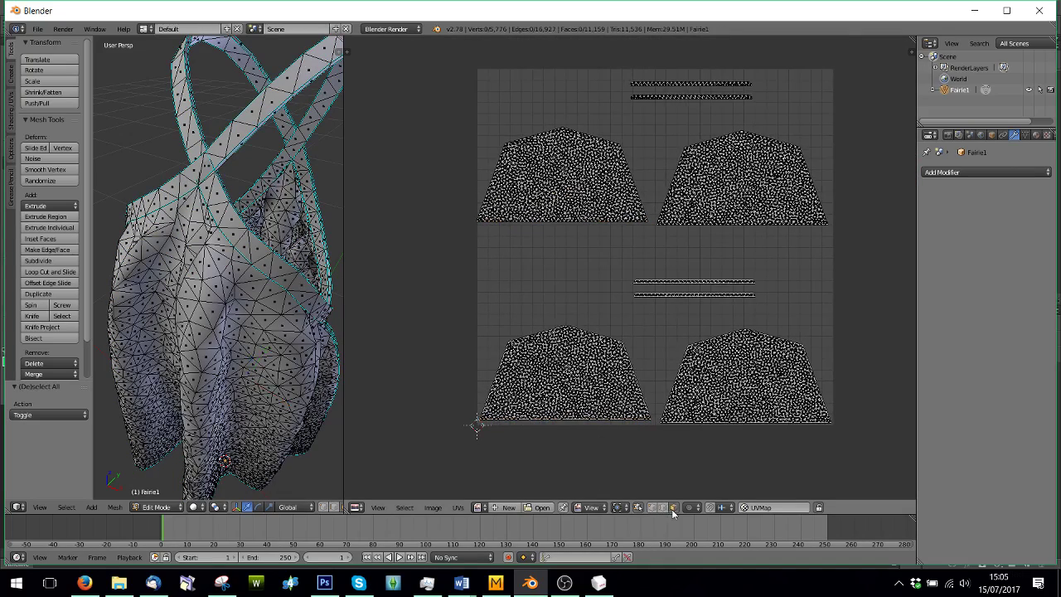
{"action": "scroll", "coordinate": [598, 204], "scroll_direction": "down", "scroll_amount": 1}
{"action": "key", "text": "b"}
{"action": "left_click_drag", "start_coordinate": [466, 75], "coordinate": [838, 265]}
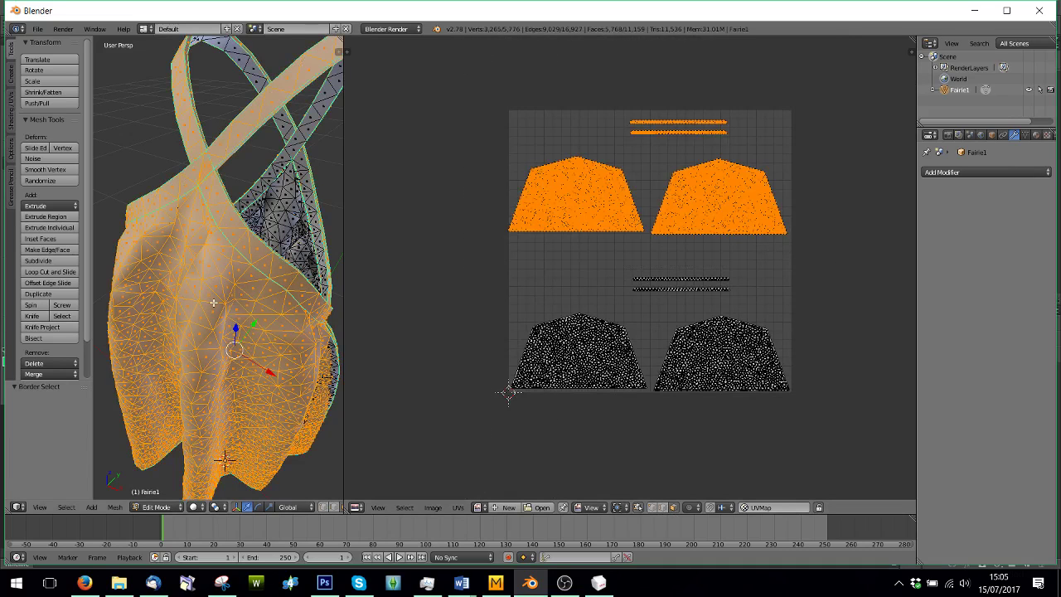
{"action": "key", "text": "p"}
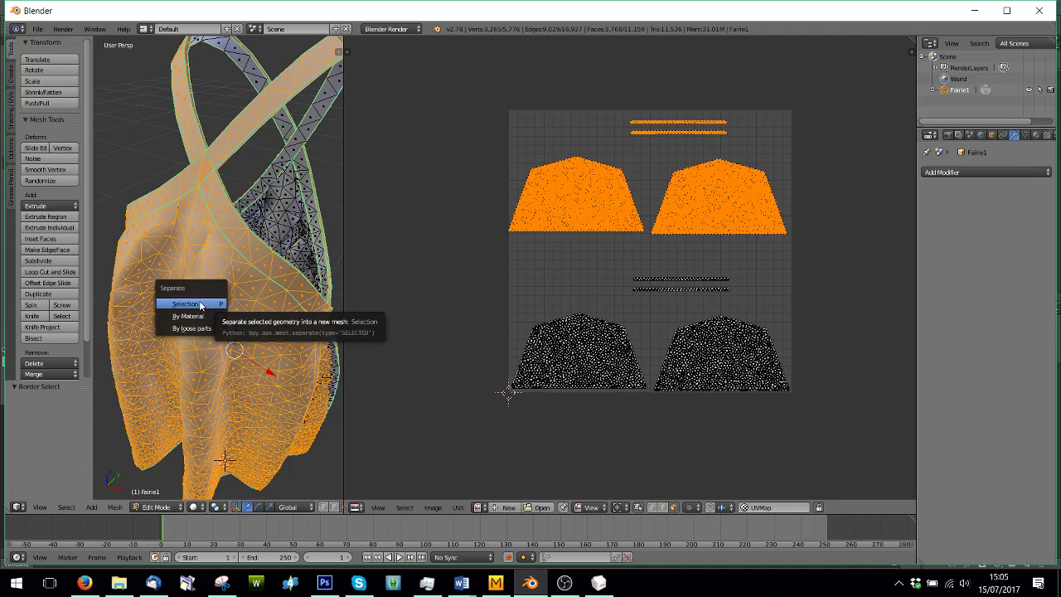
{"action": "left_click", "coordinate": [200, 305]}
Switch to Object Mode and examine the separated dress layers around the neckline and side.
{"action": "left_click", "coordinate": [156, 508]}
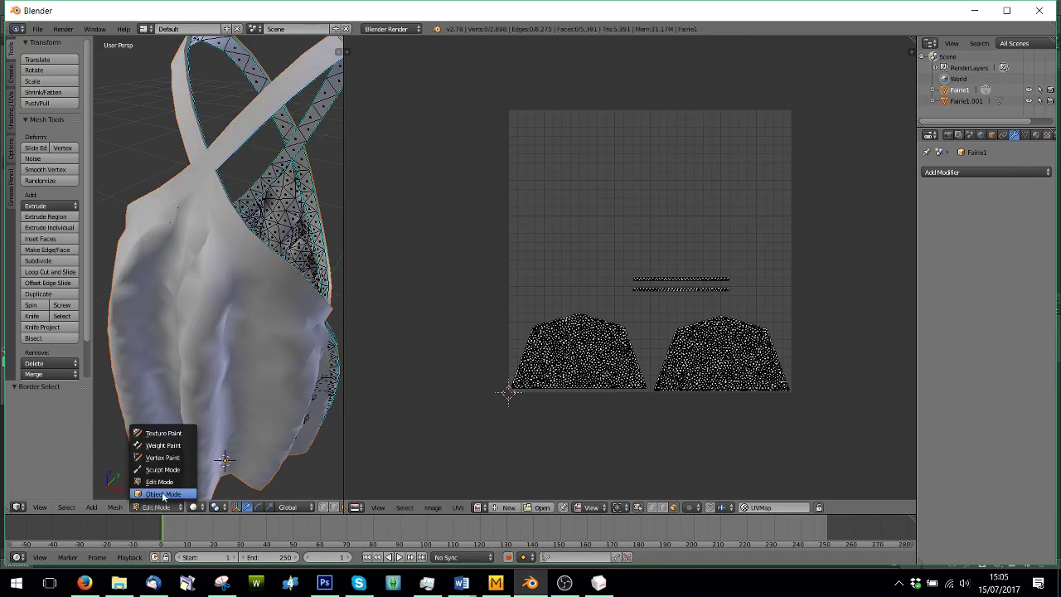
{"action": "left_click", "coordinate": [162, 494]}
{"action": "scroll", "coordinate": [283, 330], "scroll_direction": "down", "scroll_amount": 5}
{"action": "middle_click_drag", "start_coordinate": [283, 329], "coordinate": [254, 325]}
{"action": "scroll", "coordinate": [209, 355], "scroll_direction": "up", "scroll_amount": 5}
{"action": "middle_click_drag", "start_coordinate": [208, 355], "coordinate": [230, 301]}
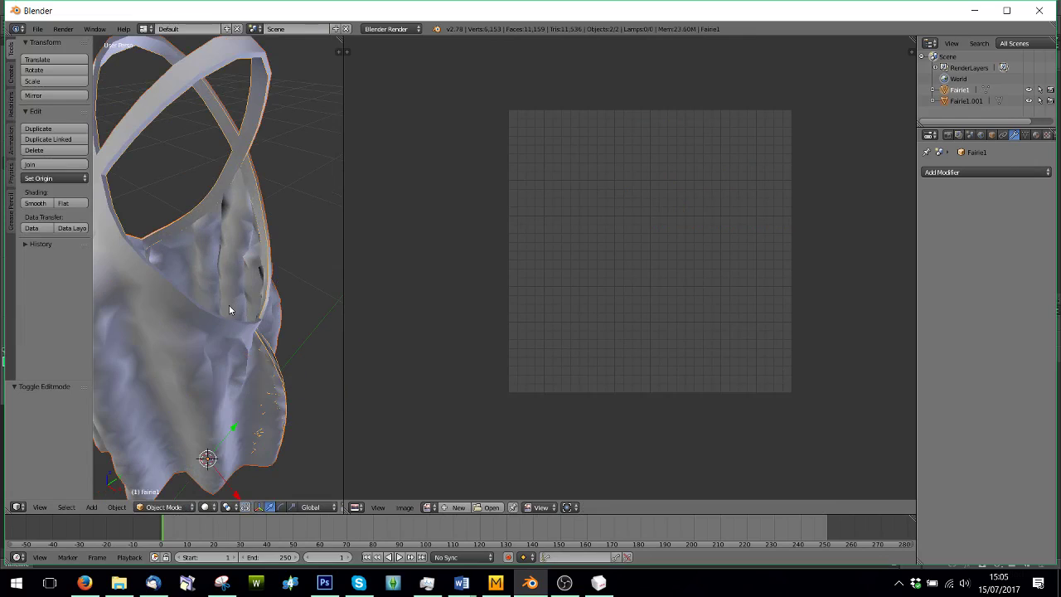
{"action": "scroll", "coordinate": [225, 323], "scroll_direction": "down", "scroll_amount": 4}
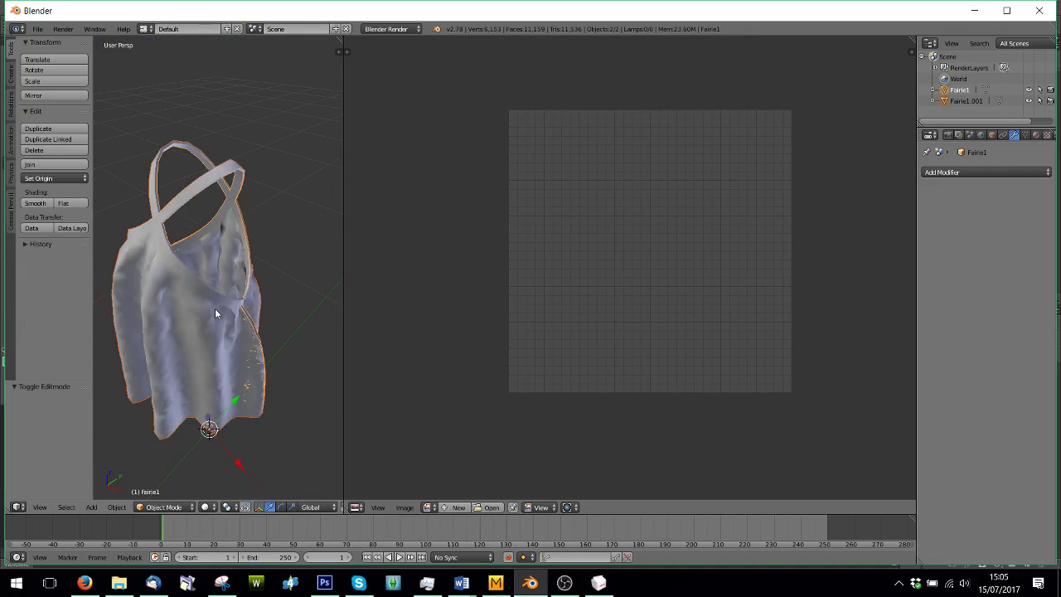
Select both Fairie1 and Fairie1.001 and join them into one object.
{"action": "left_click", "coordinate": [960, 98]}
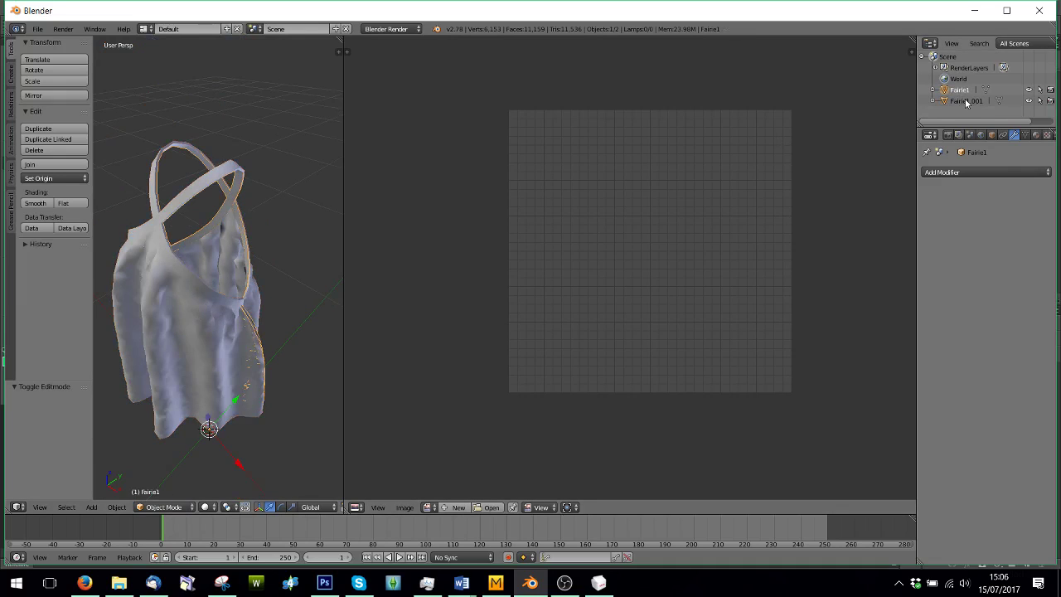
{"action": "left_click", "coordinate": [966, 100], "text": "ctrl"}
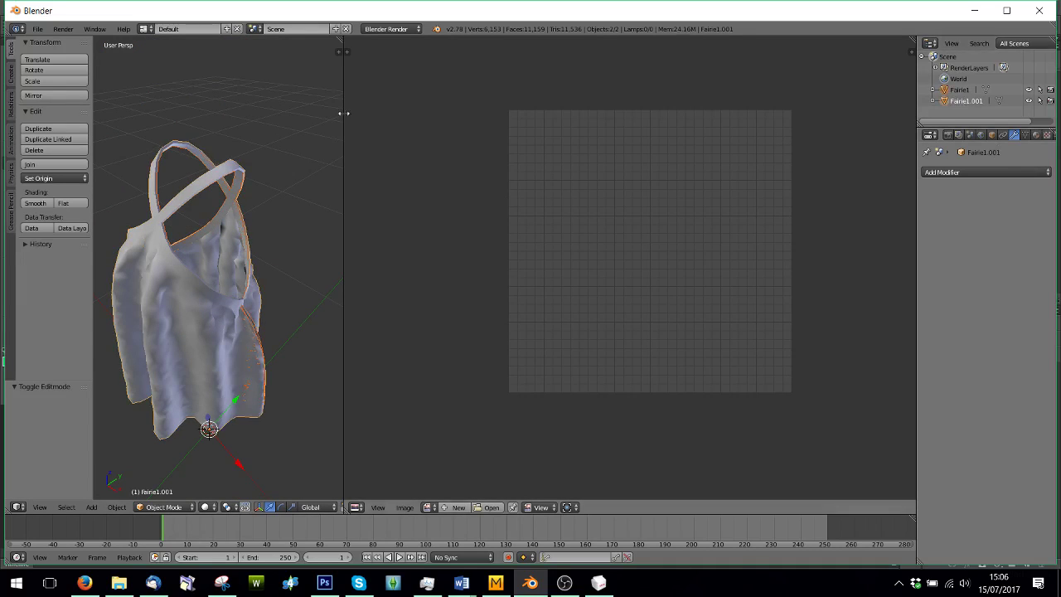
{"action": "left_click", "coordinate": [33, 164]}
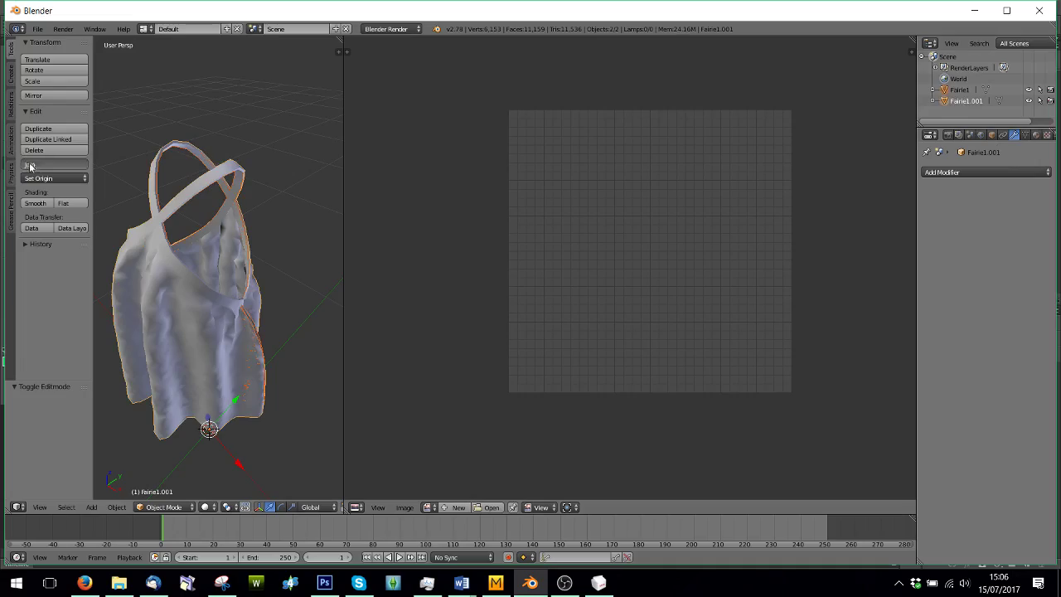
Switch the joined dress to Edit Mode with its full UV layout in view.
{"action": "left_click", "coordinate": [154, 510]}
{"action": "left_click", "coordinate": [166, 481]}
{"action": "scroll", "coordinate": [561, 348], "scroll_direction": "up", "scroll_amount": 2}
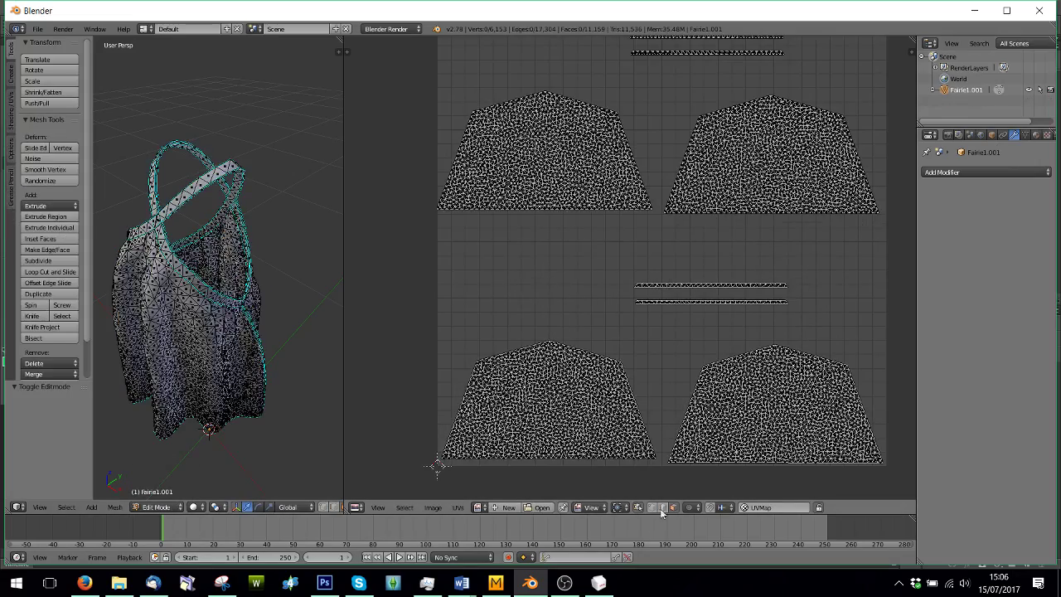
Box-select the hem edge of the first panel in the upper UV set of the joined mesh, and clear the selection.
{"action": "scroll", "coordinate": [580, 296], "scroll_direction": "up", "scroll_amount": 3}
{"action": "key", "text": "b"}
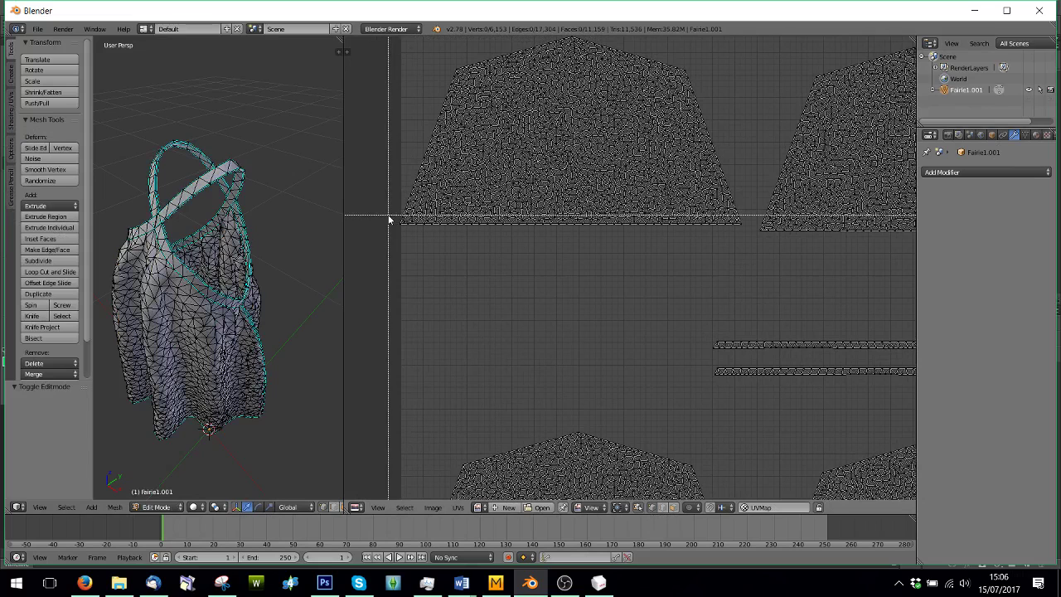
{"action": "left_click_drag", "start_coordinate": [389, 220], "coordinate": [683, 247]}
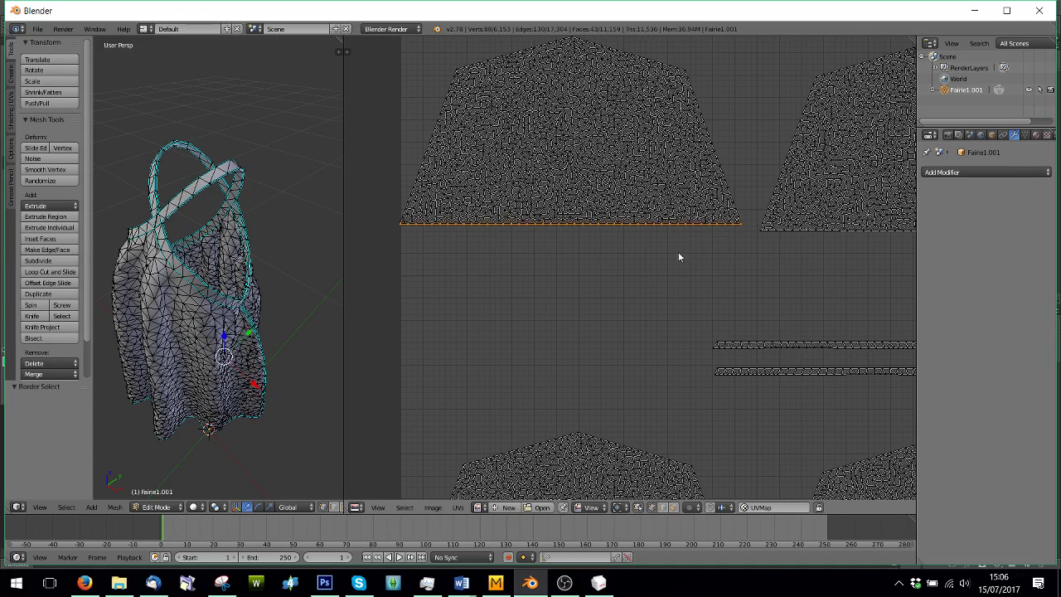
{"action": "scroll", "coordinate": [655, 265], "scroll_direction": "down", "scroll_amount": 4}
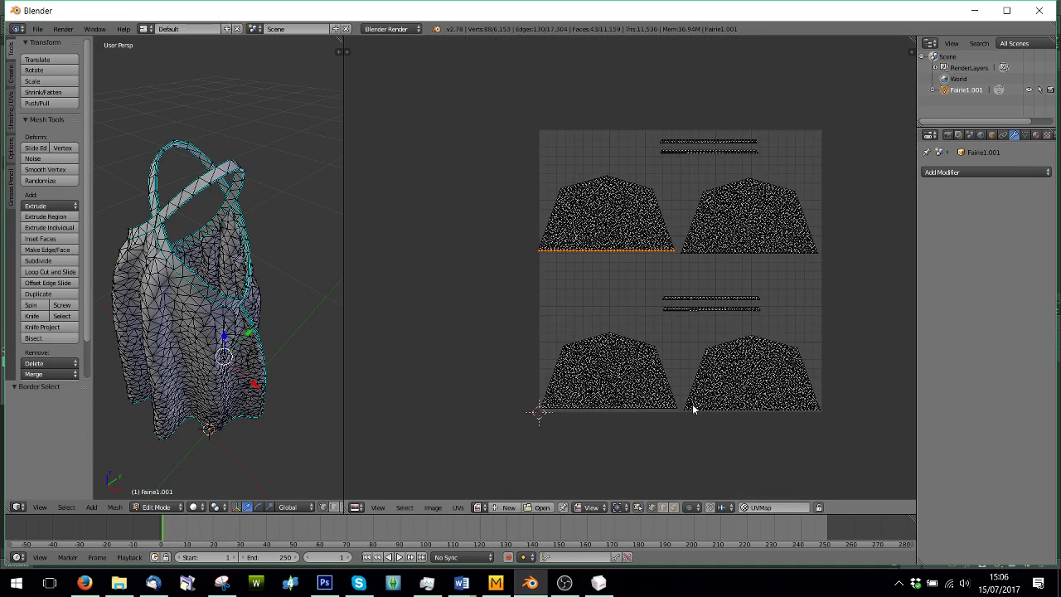
{"action": "scroll", "coordinate": [567, 328], "scroll_direction": "up", "scroll_amount": 1}
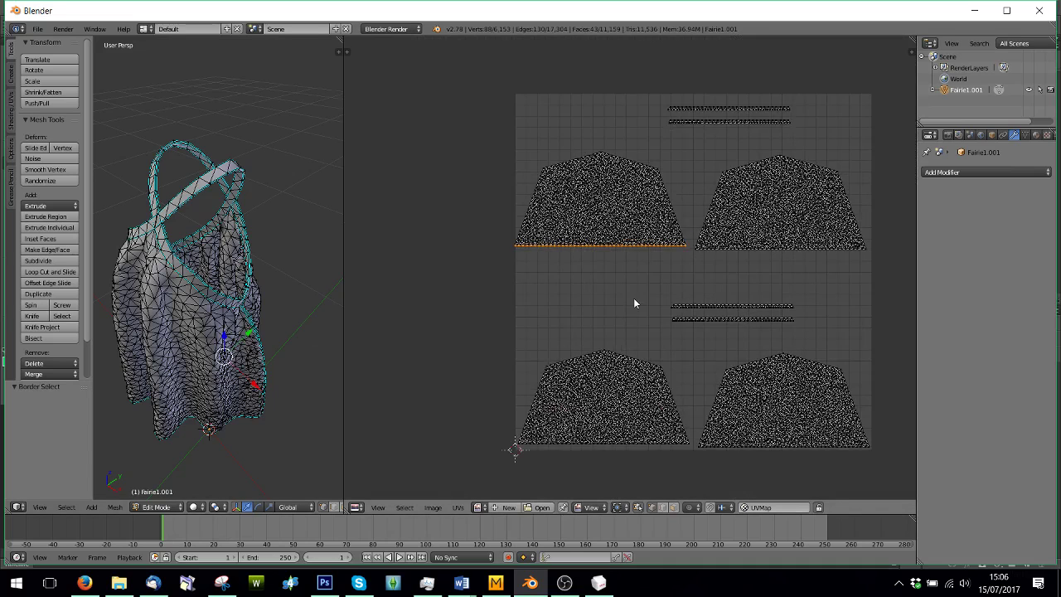
{"action": "scroll", "coordinate": [619, 309], "scroll_direction": "down", "scroll_amount": 1}
{"action": "key", "text": "a"}
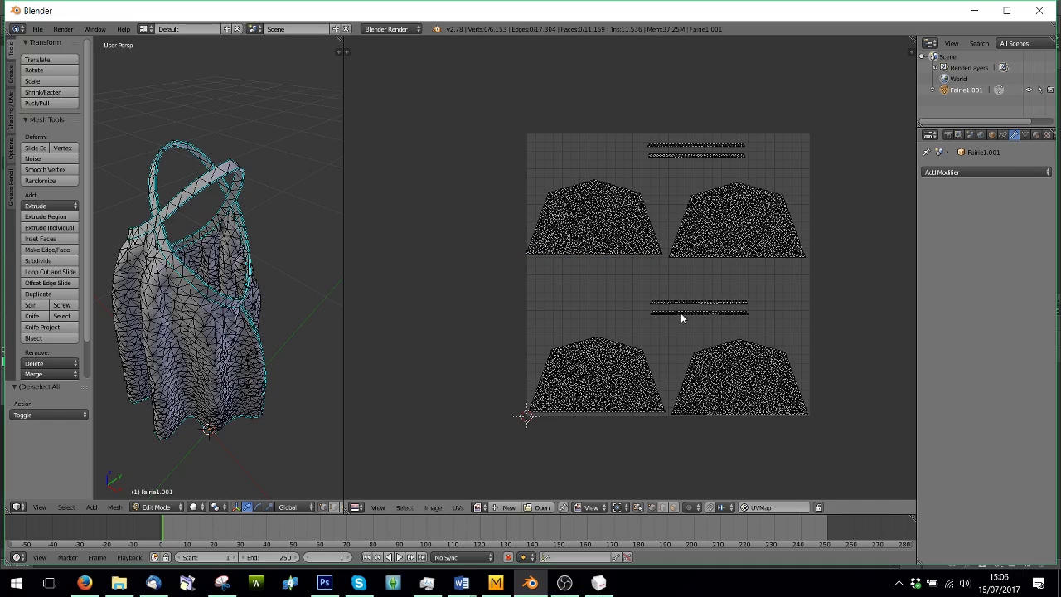
Box-select the whole upper set of UV islands, both dress panels and both straps.
{"action": "middle_click_drag", "start_coordinate": [690, 303], "coordinate": [668, 300]}
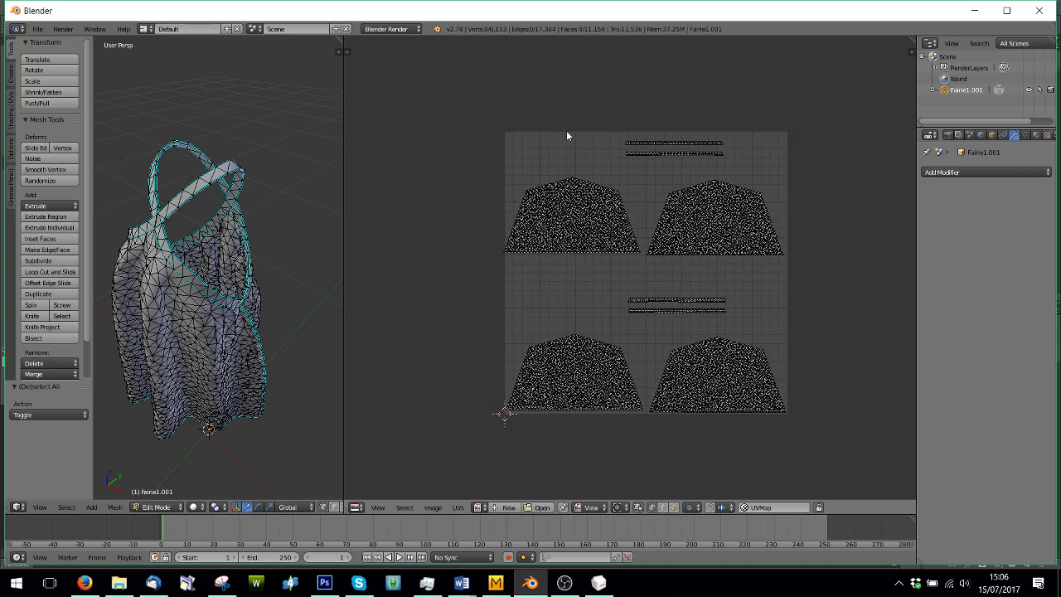
{"action": "key", "text": "b"}
{"action": "left_click_drag", "start_coordinate": [448, 91], "coordinate": [889, 284]}
{"action": "key", "text": "b"}
{"action": "key", "text": "Escape"}
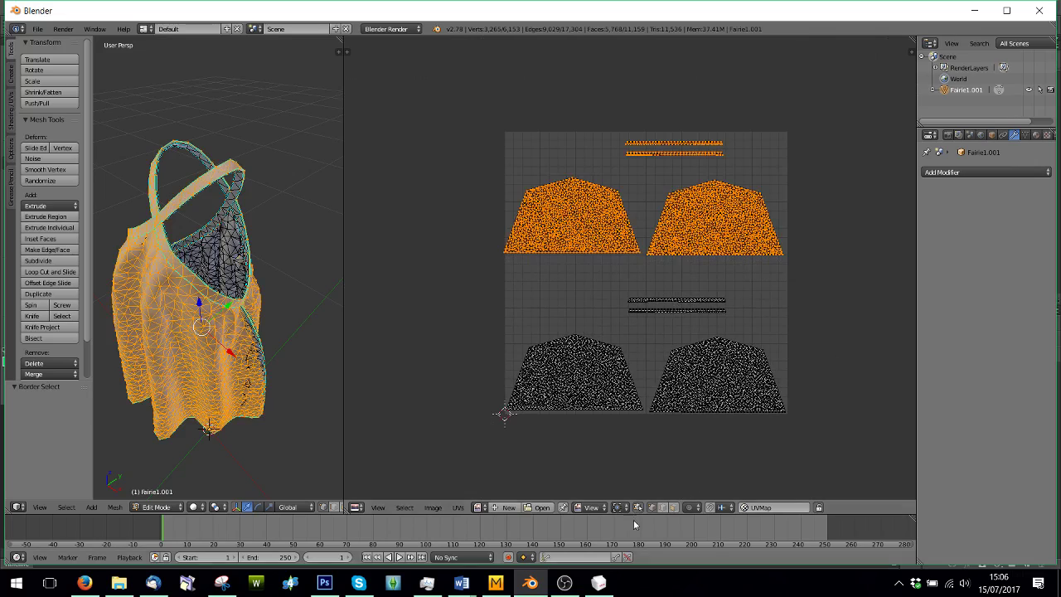
Enable UV snapping to Vertex and move the selected islands about 0.555 down and 0.009 across onto the lower set.
{"action": "left_click", "coordinate": [710, 508]}
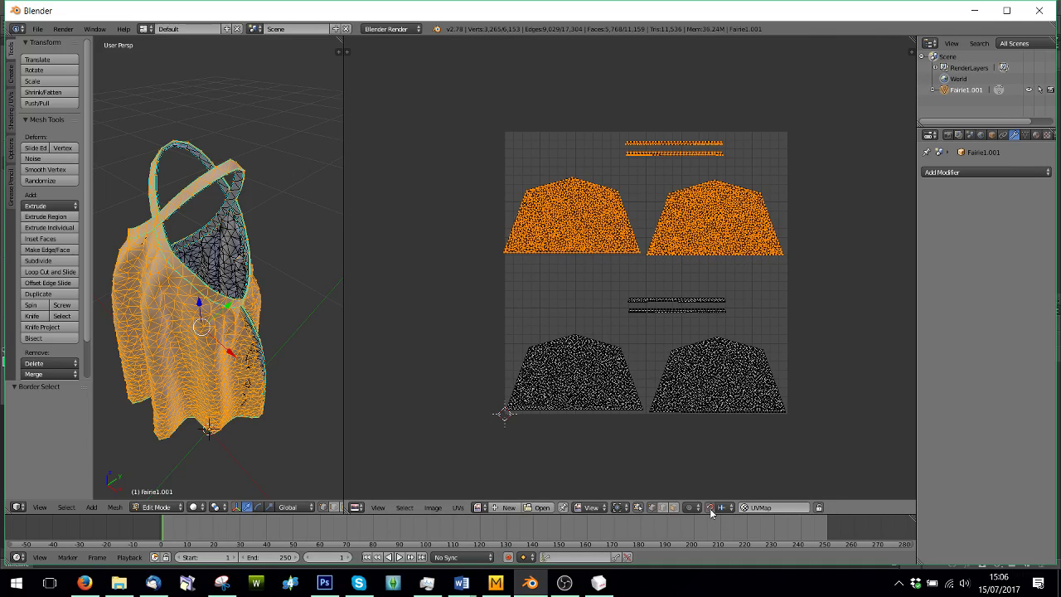
{"action": "left_click", "coordinate": [721, 507]}
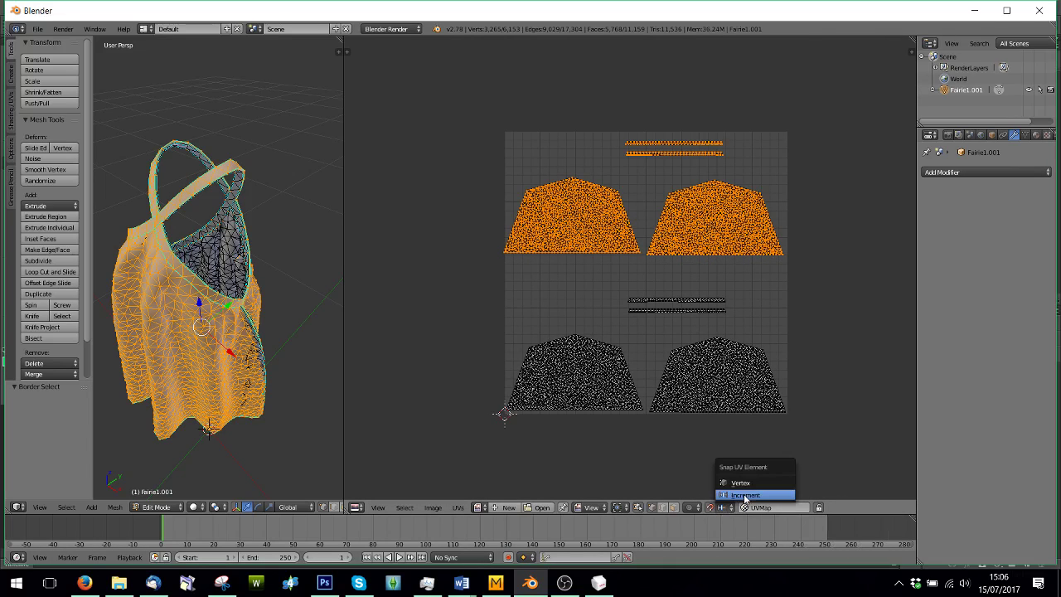
{"action": "left_click", "coordinate": [742, 484]}
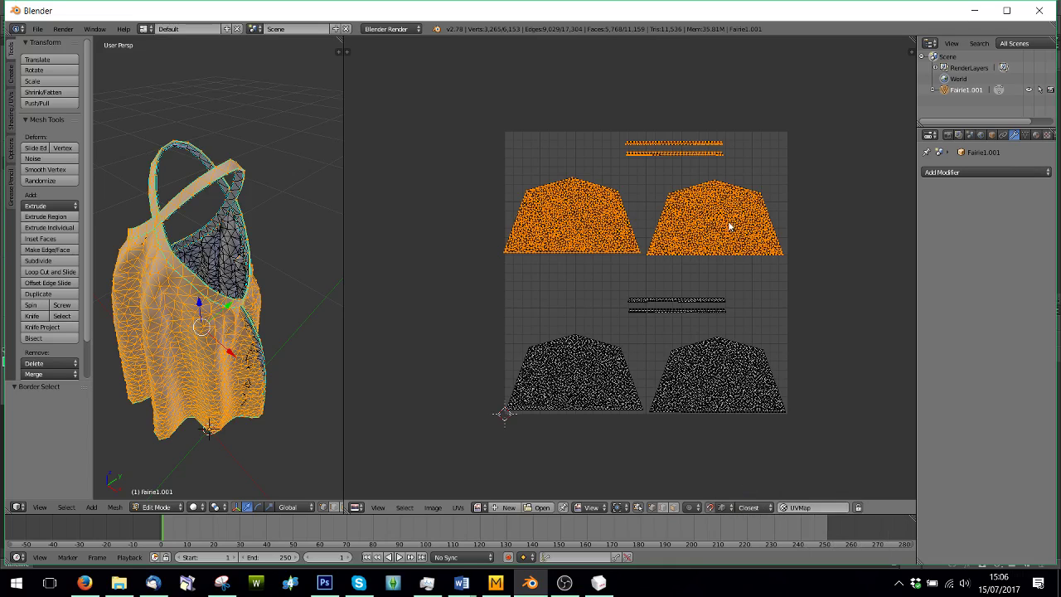
{"action": "key", "text": "g"}
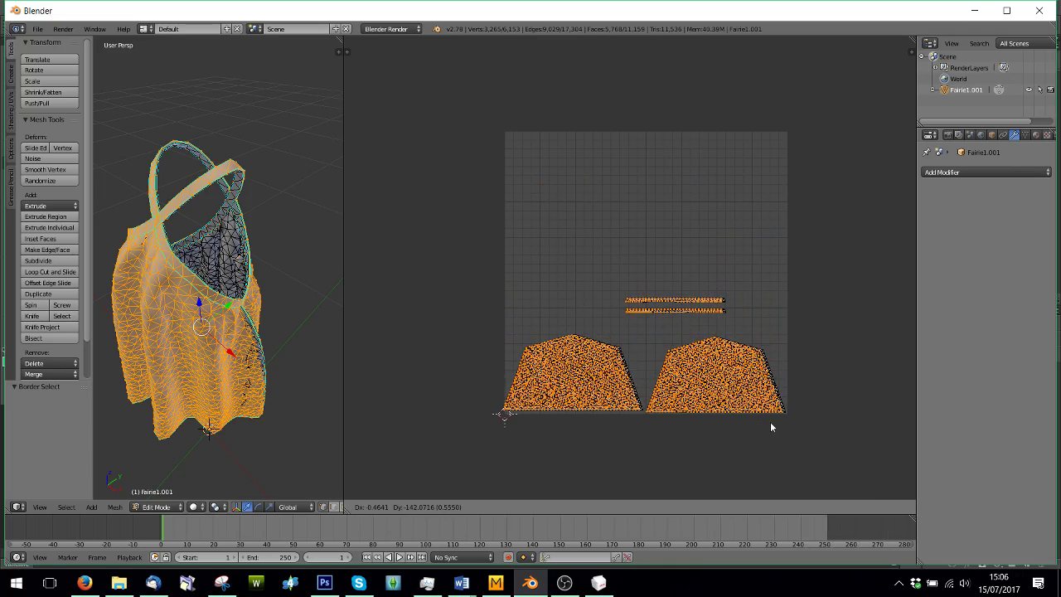
{"action": "left_click", "coordinate": [797, 423]}
Examine how closely the stacked UV islands line up along the panel hems, and clear the selection.
{"action": "scroll", "coordinate": [689, 394], "scroll_direction": "up", "scroll_amount": 3}
{"action": "middle_click_drag", "start_coordinate": [709, 390], "coordinate": [584, 93]}
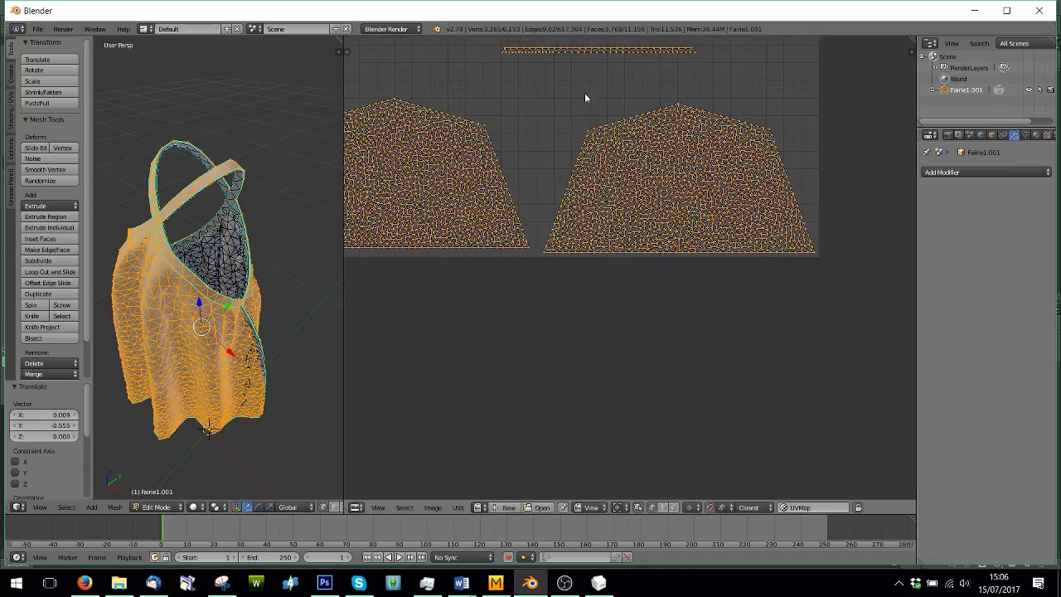
{"action": "scroll", "coordinate": [639, 151], "scroll_direction": "up", "scroll_amount": 5}
{"action": "scroll", "coordinate": [675, 317], "scroll_direction": "down", "scroll_amount": 6}
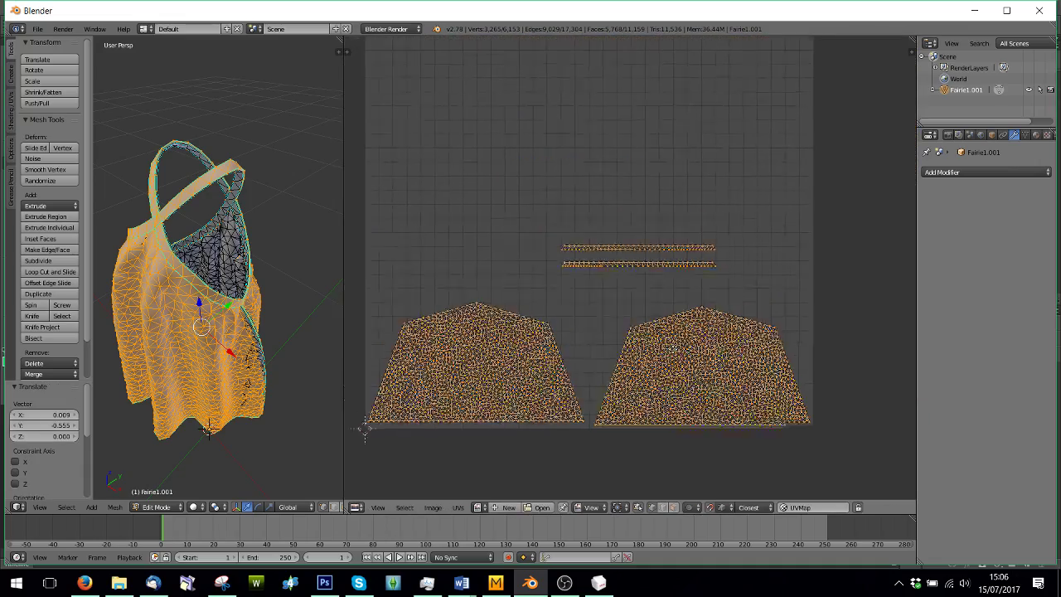
{"action": "key", "text": "a"}
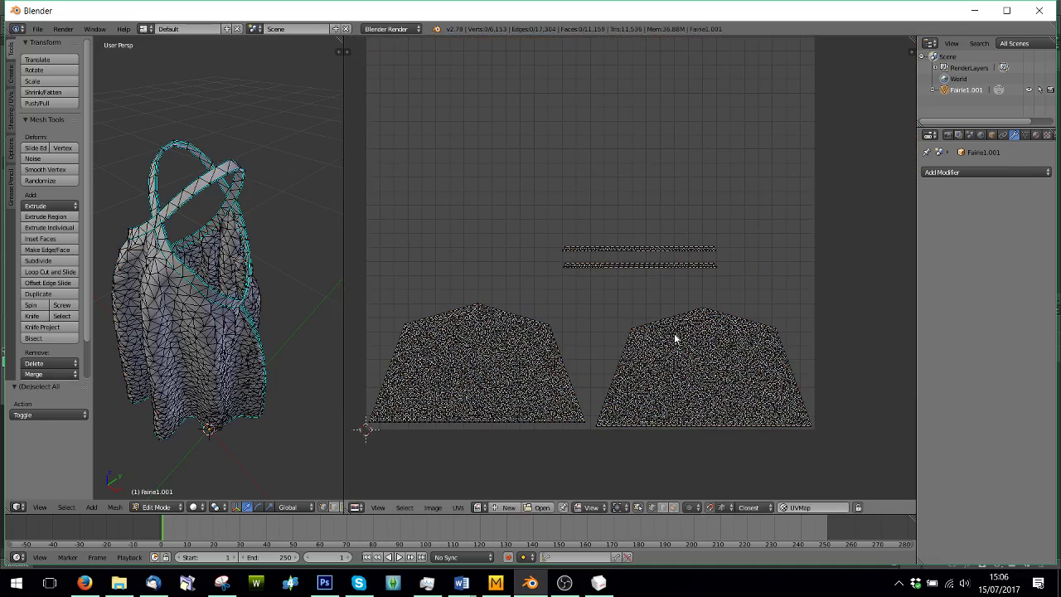
Widen the 3D viewport and view the whole dress from the side with the crossed straps.
{"action": "left_click_drag", "start_coordinate": [341, 239], "coordinate": [434, 237]}
{"action": "middle_click_drag", "start_coordinate": [323, 307], "coordinate": [333, 298]}
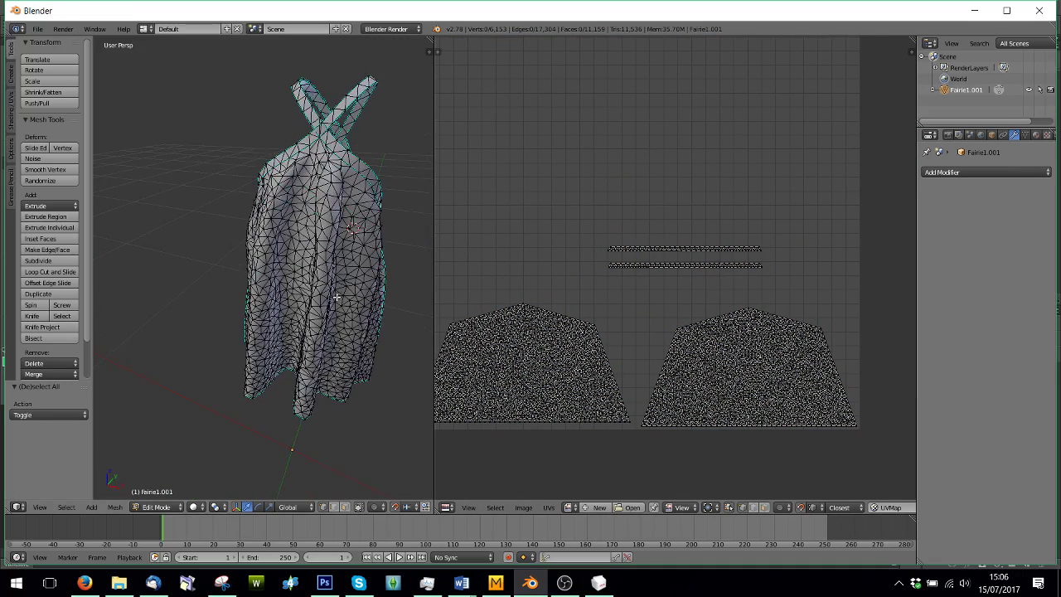
{"action": "scroll", "coordinate": [336, 297], "scroll_direction": "down", "scroll_amount": 3}
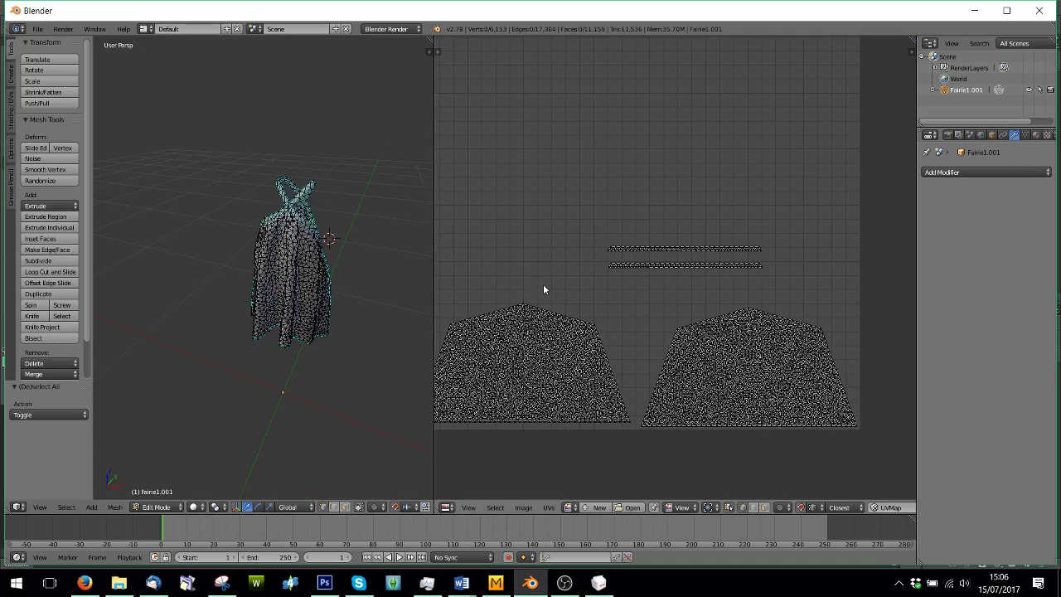